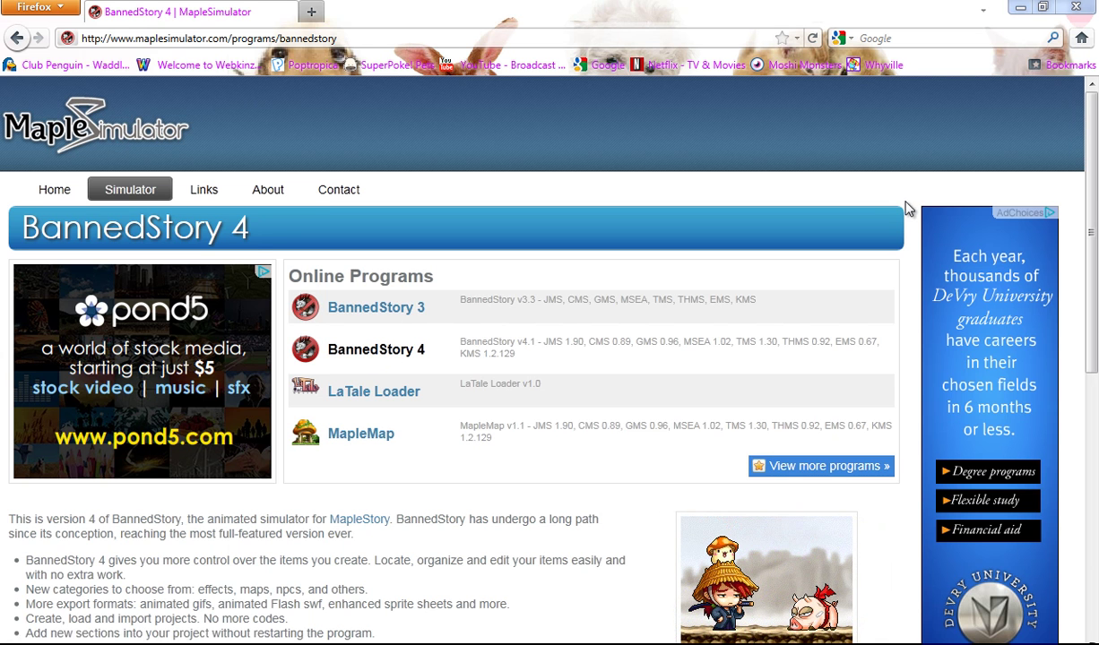
Launch BannedStory 4 with Japan, China, Global and Maple S.E.A. clients and all item categories.
drag(1094, 216, 1086, 462)
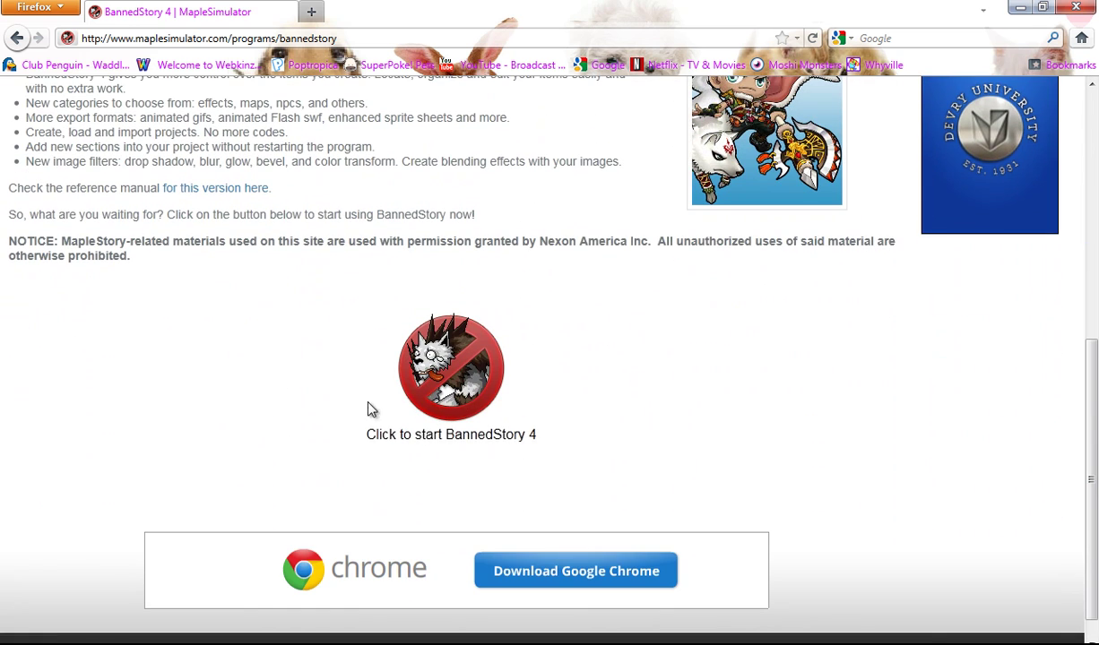
click(415, 443)
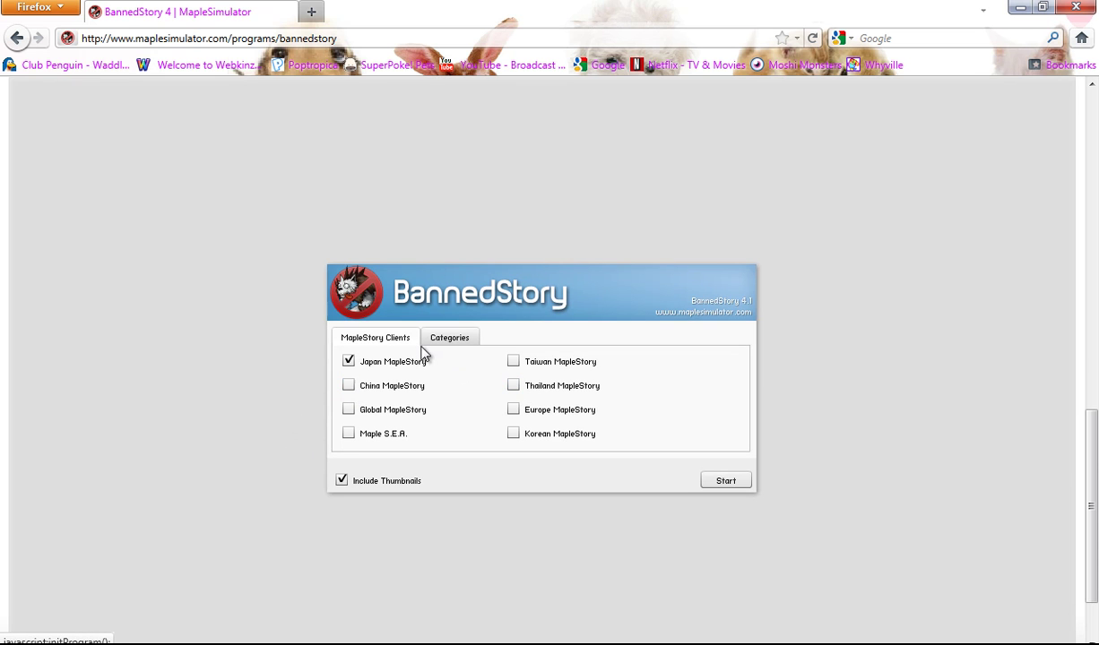
click(347, 386)
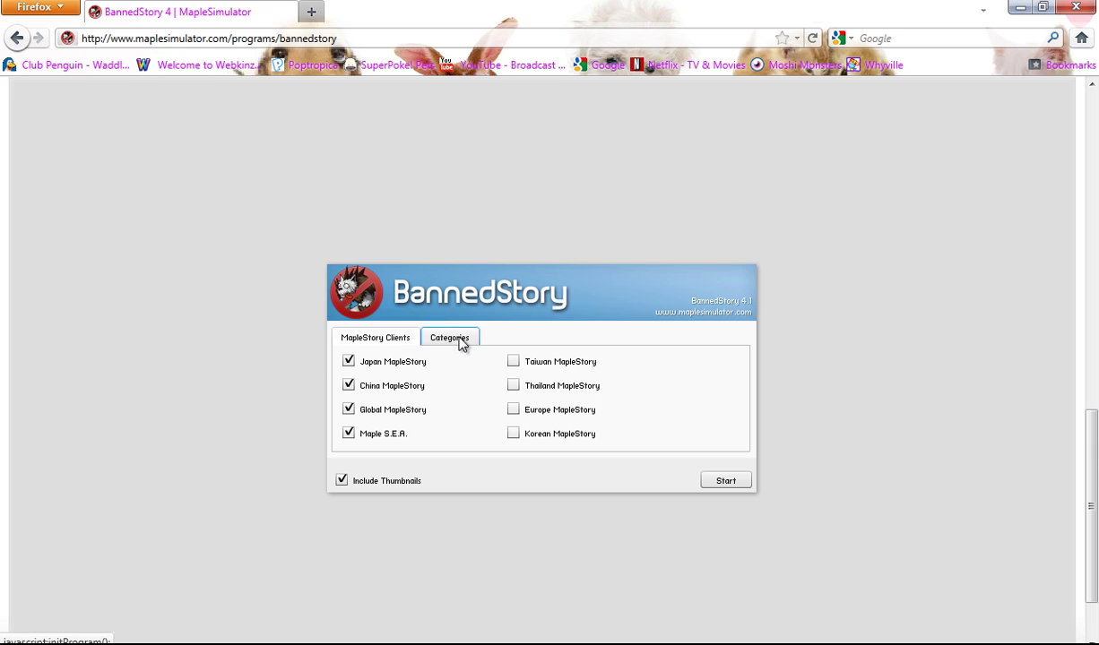
click(457, 341)
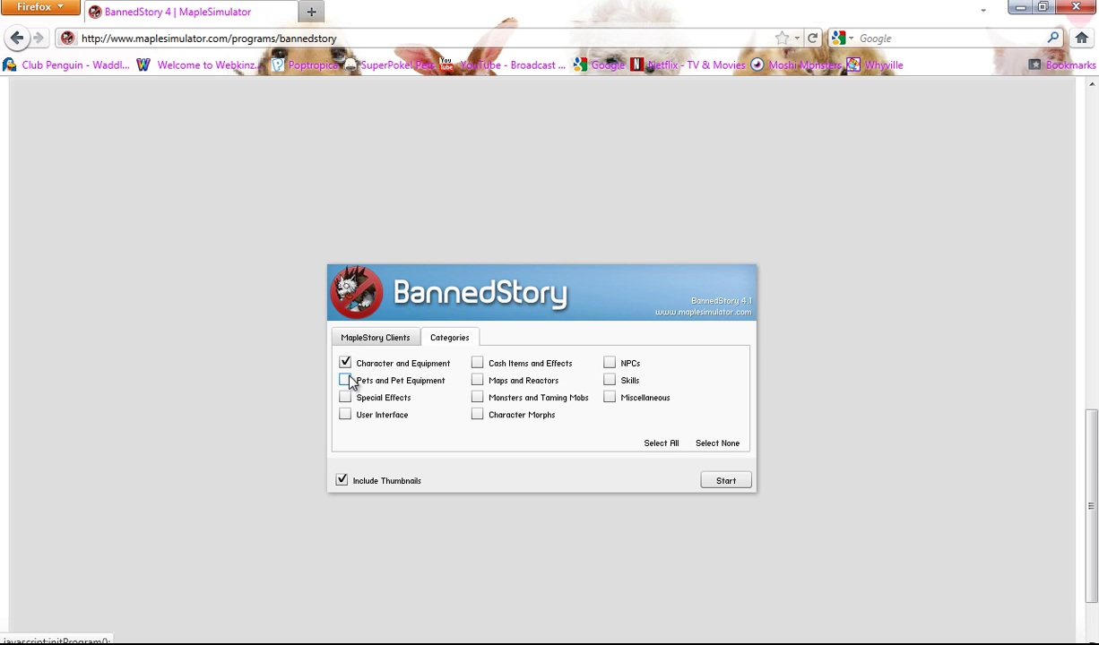
click(661, 444)
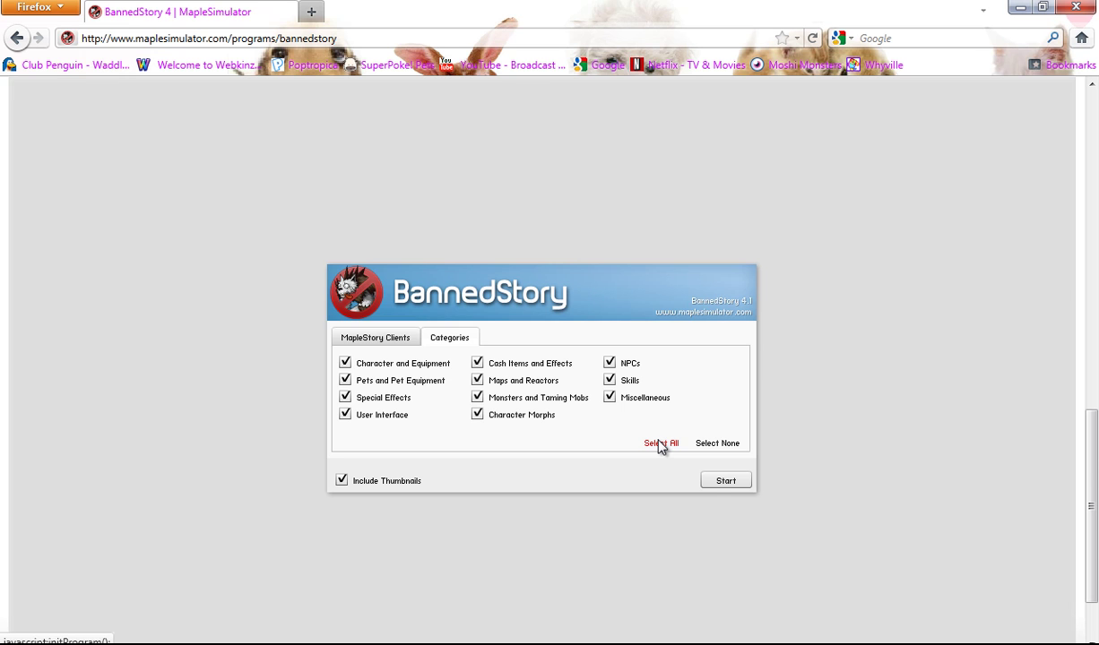
click(713, 481)
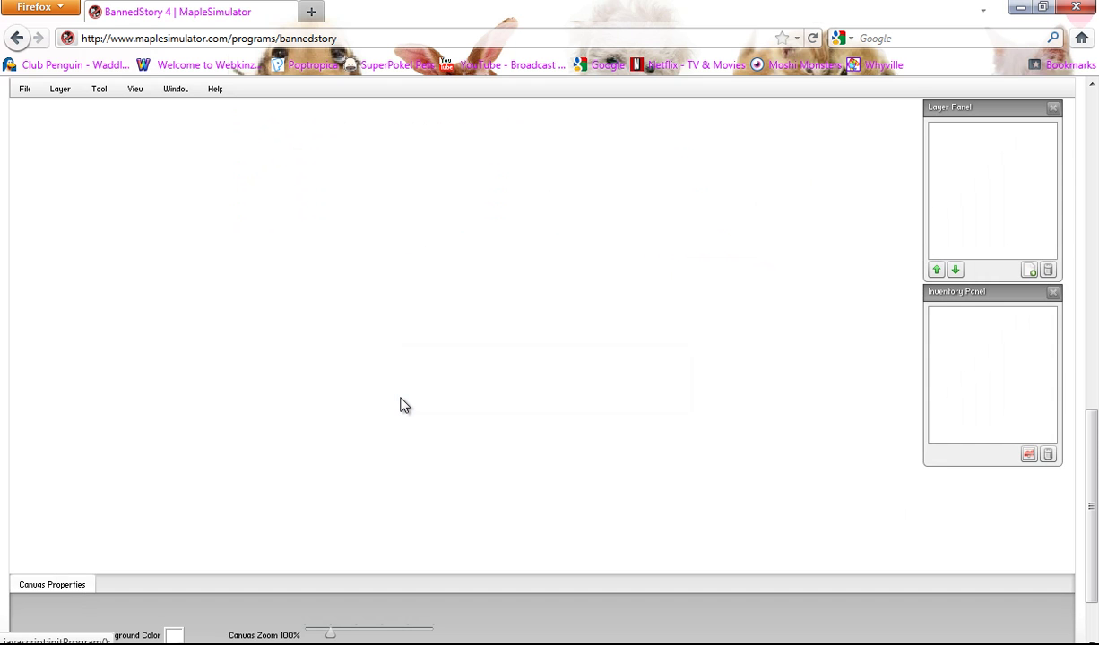
Import the 700px-Bowman wooden hall image from the Pictures folder onto the canvas.
click(27, 91)
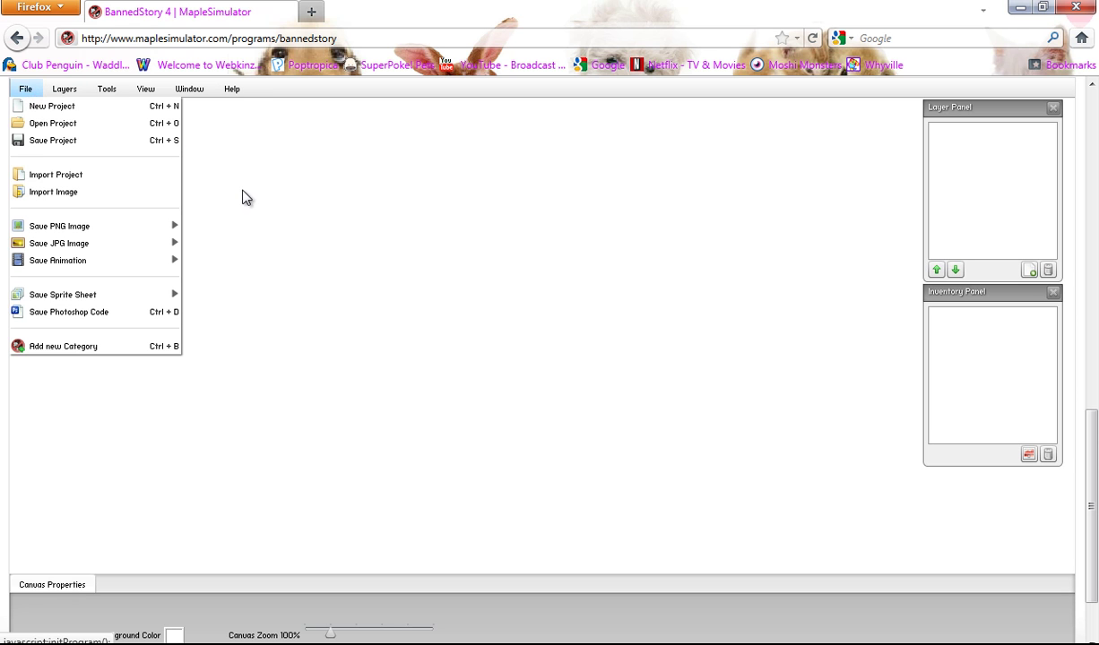
click(235, 183)
click(25, 93)
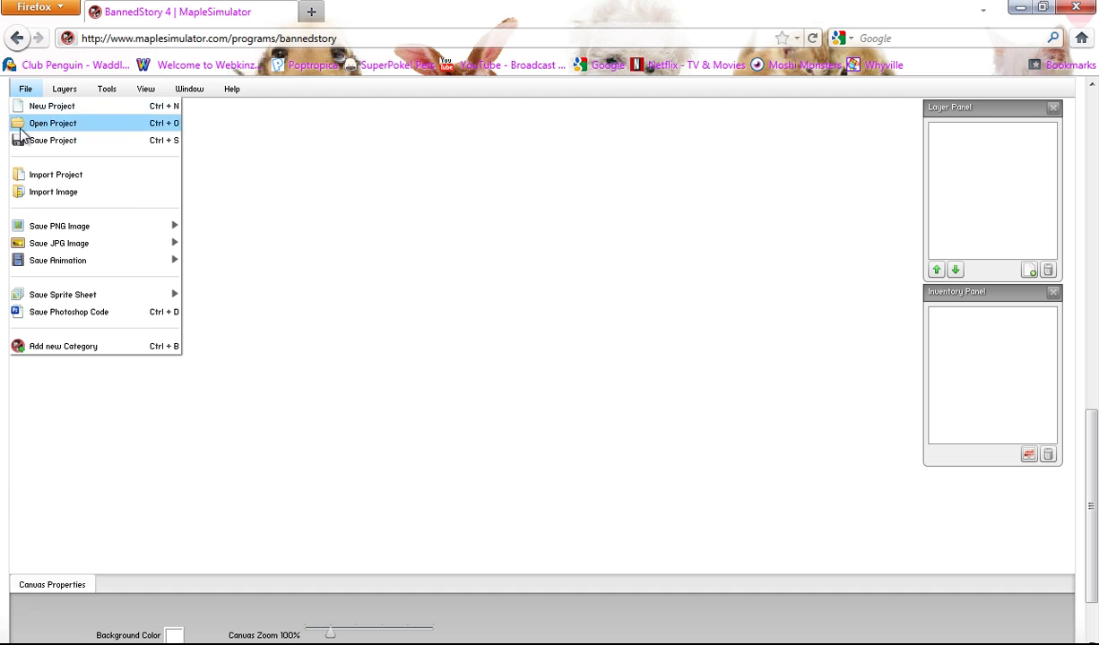
click(36, 199)
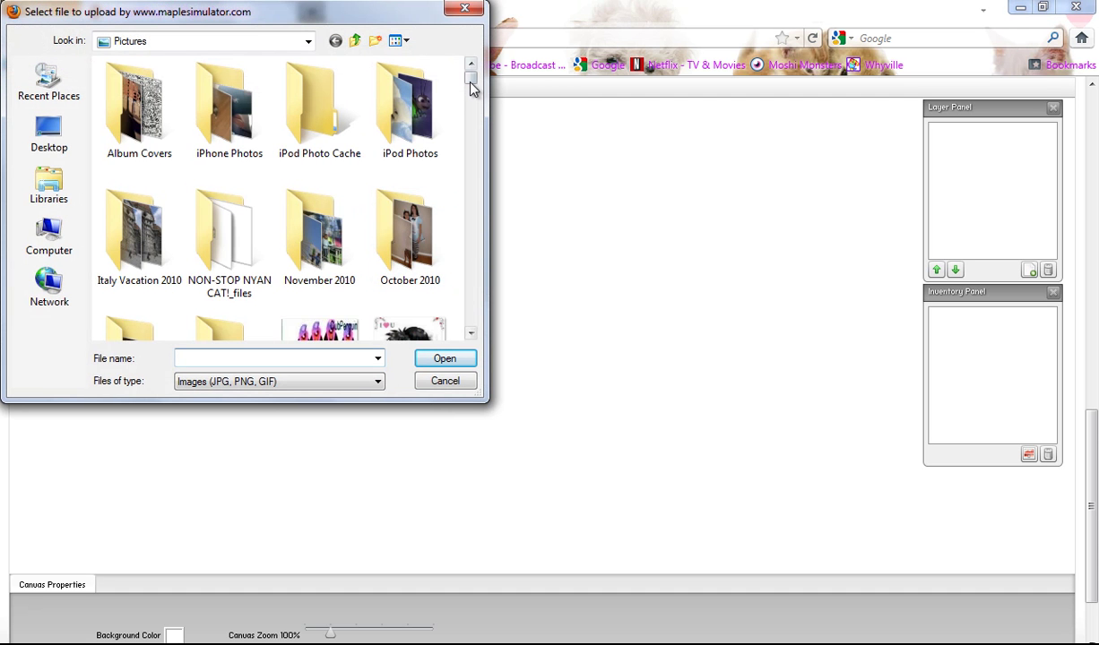
click(464, 8)
click(25, 90)
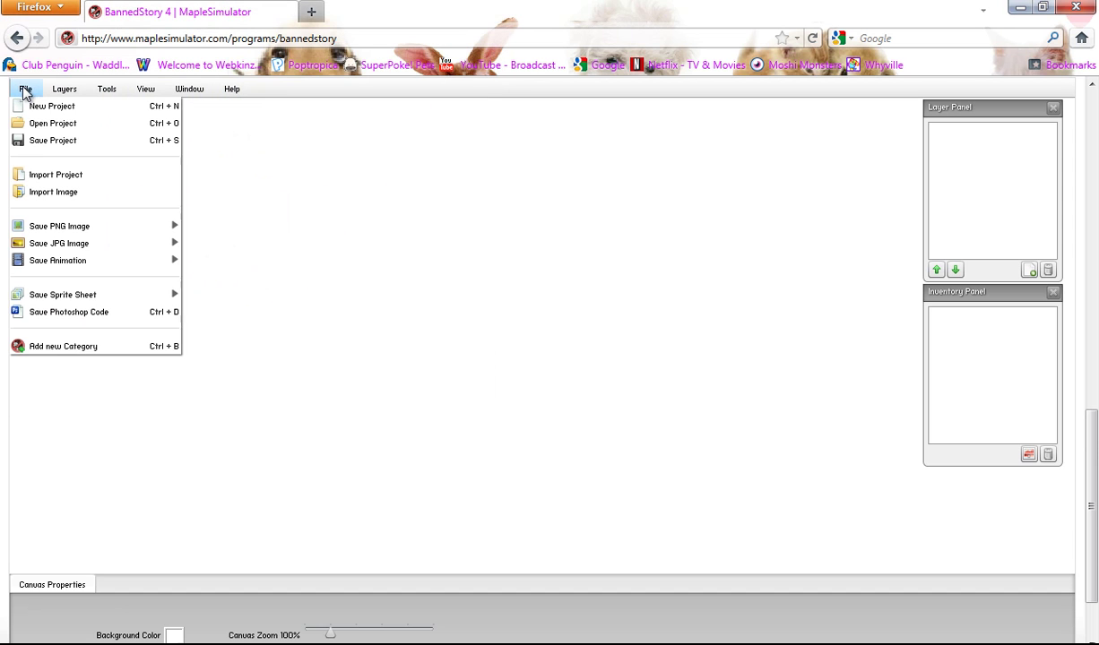
click(61, 193)
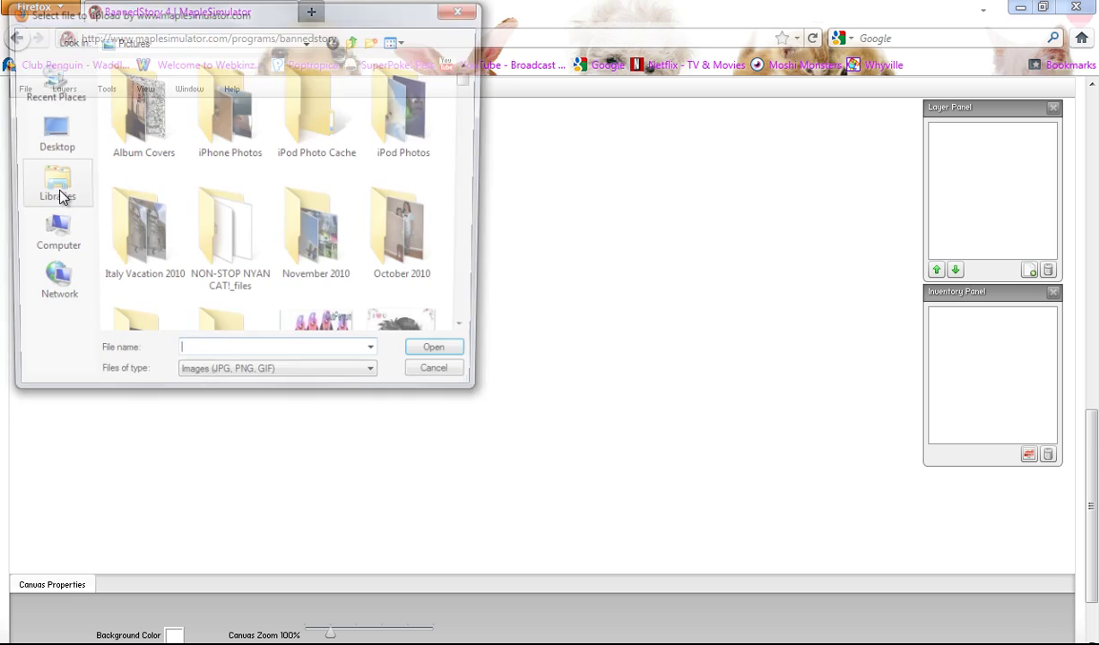
drag(475, 82, 475, 101)
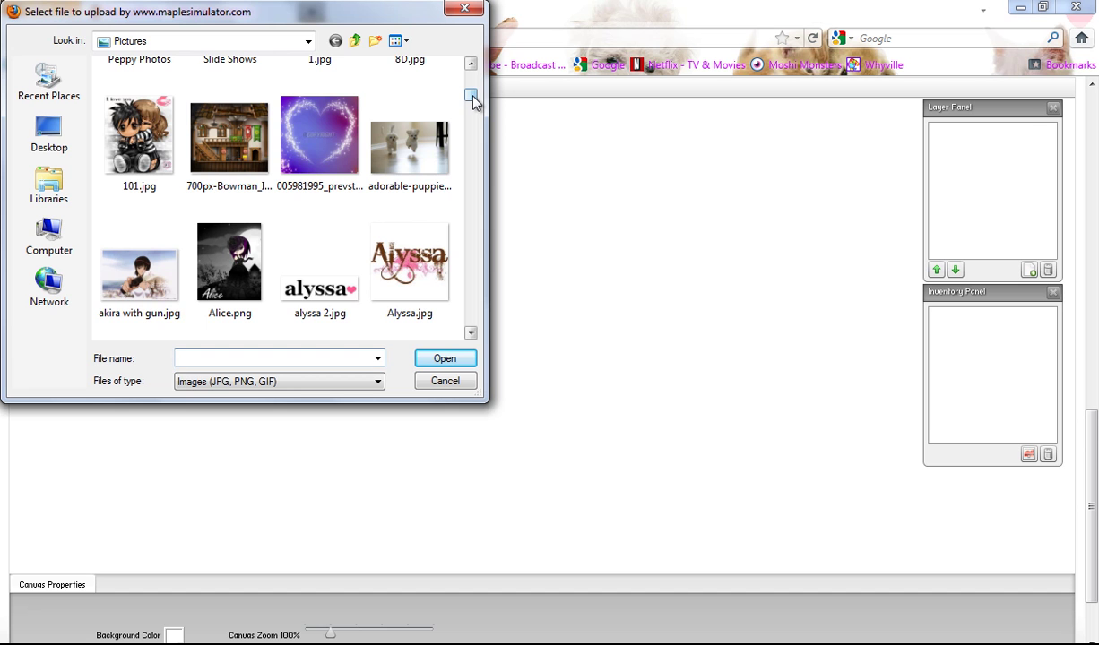
mouse_move(471, 98)
mouse_down()
mouse_move(474, 147)
mouse_move(480, 90)
mouse_up()
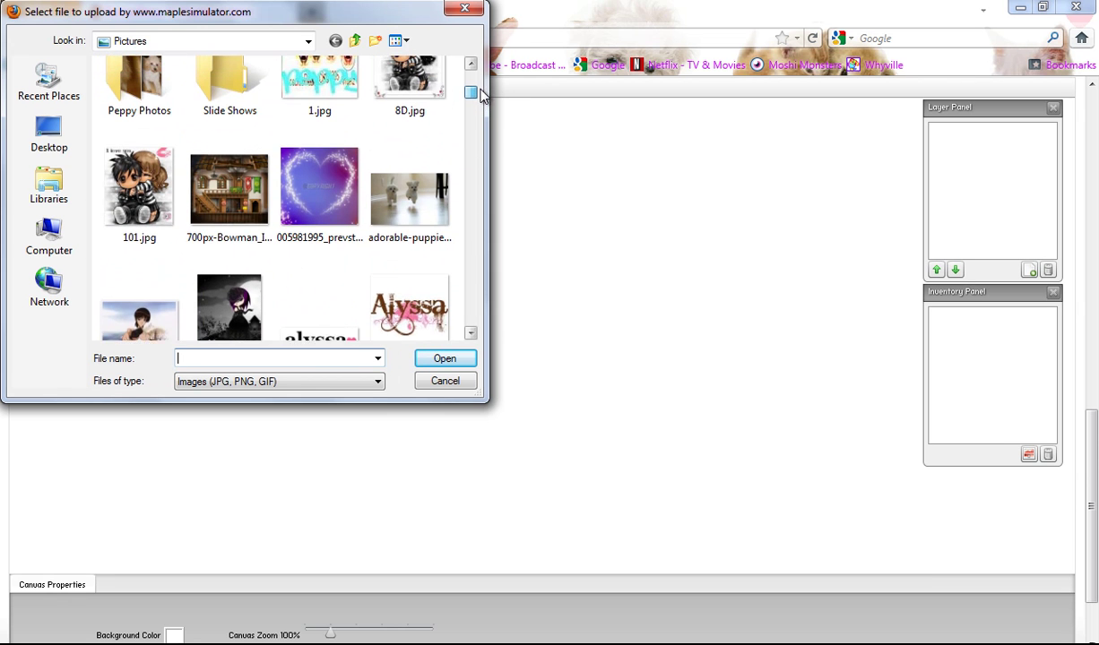
double_click(233, 180)
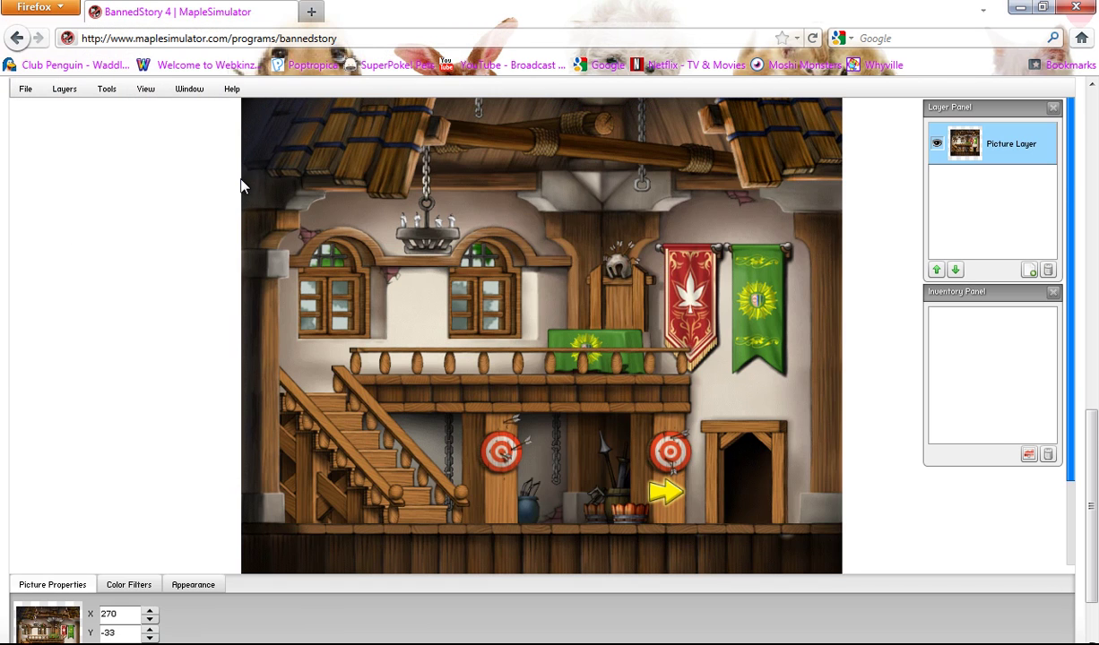
Open the Thumbnail Gallery panel from the Window menu.
click(364, 260)
click(25, 89)
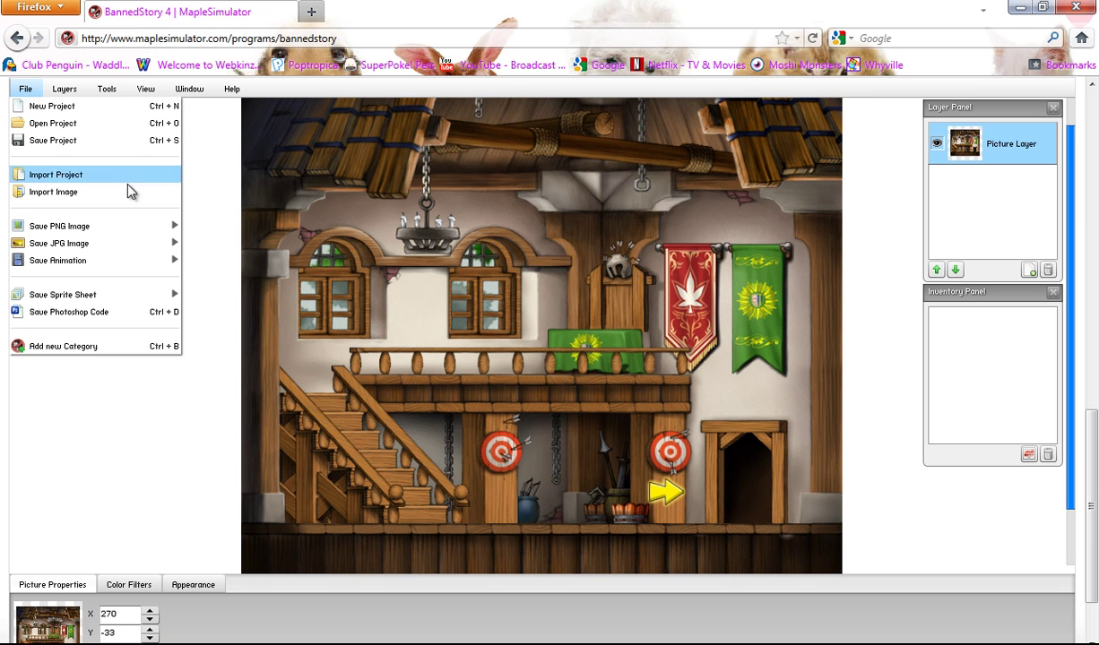
click(180, 241)
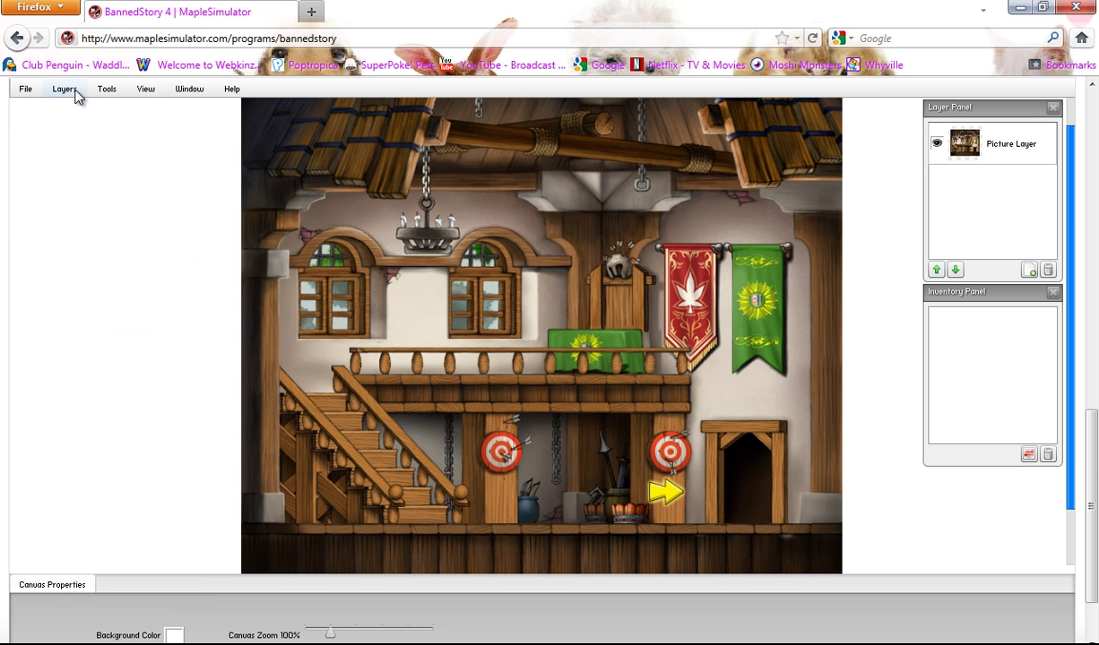
click(194, 93)
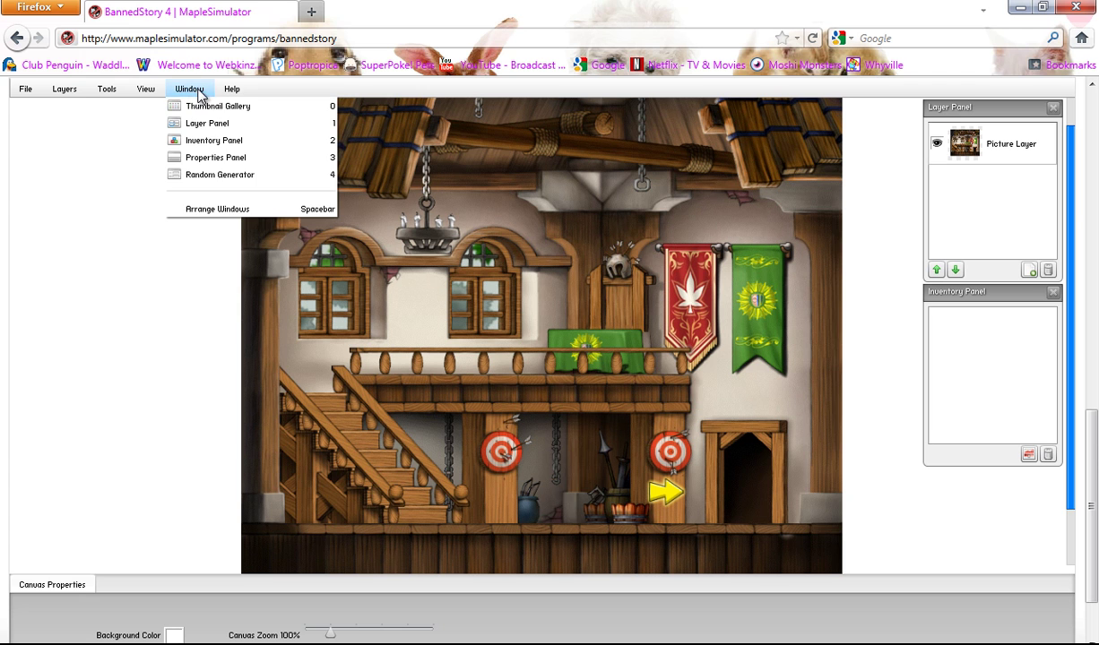
click(199, 113)
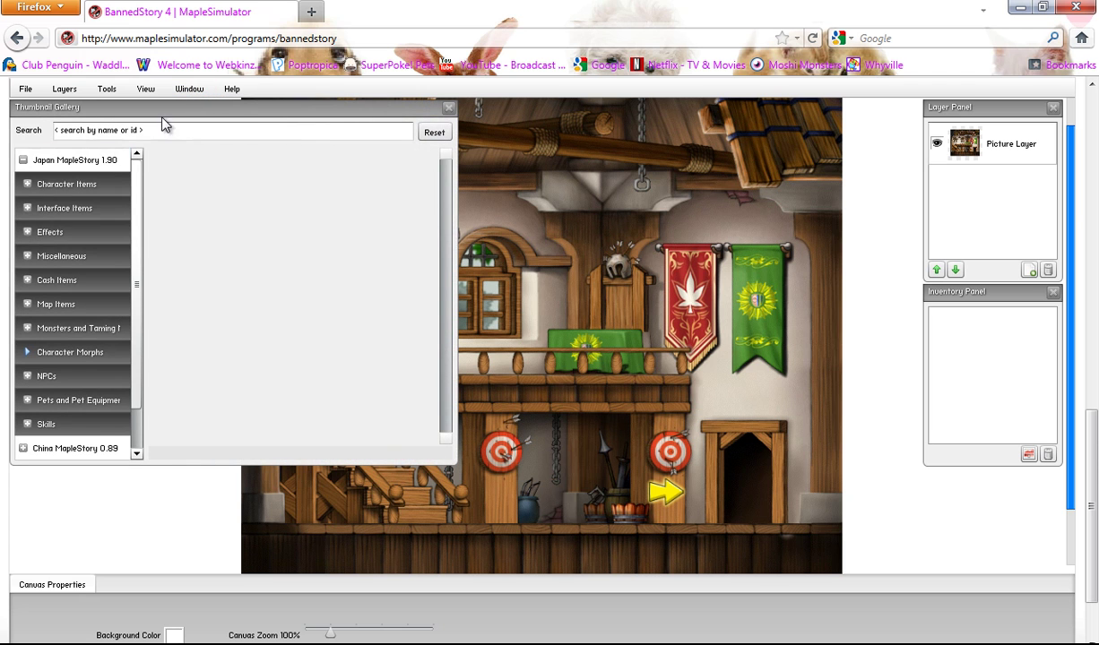
Expand Character Items > Body Items and display the Japan MapleStory Body thumbnails.
click(39, 193)
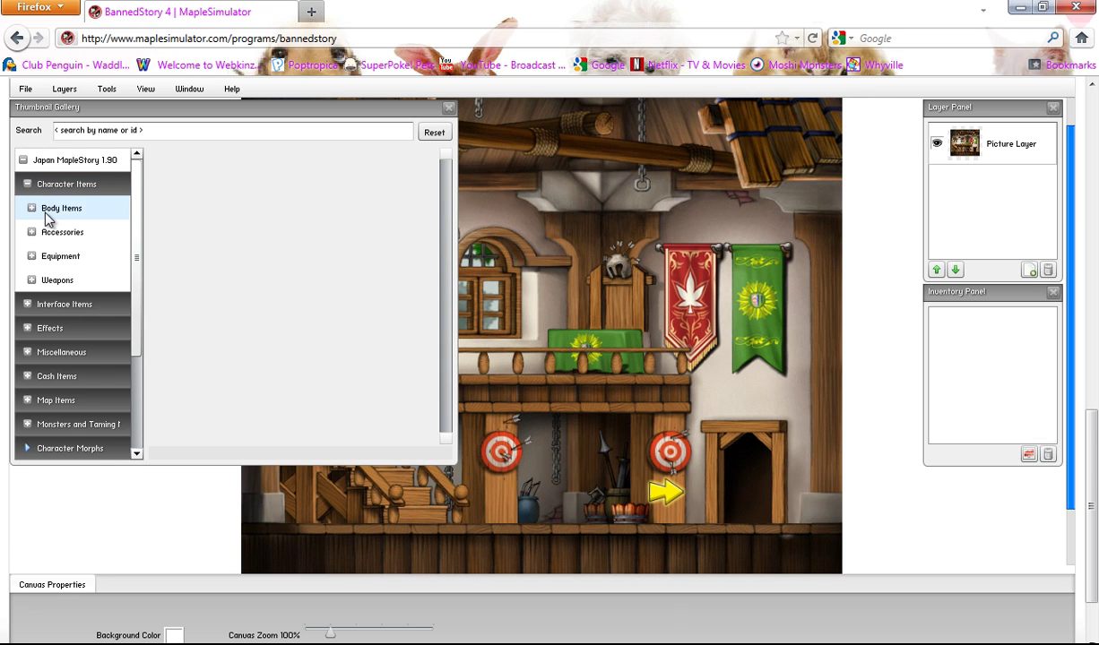
click(71, 178)
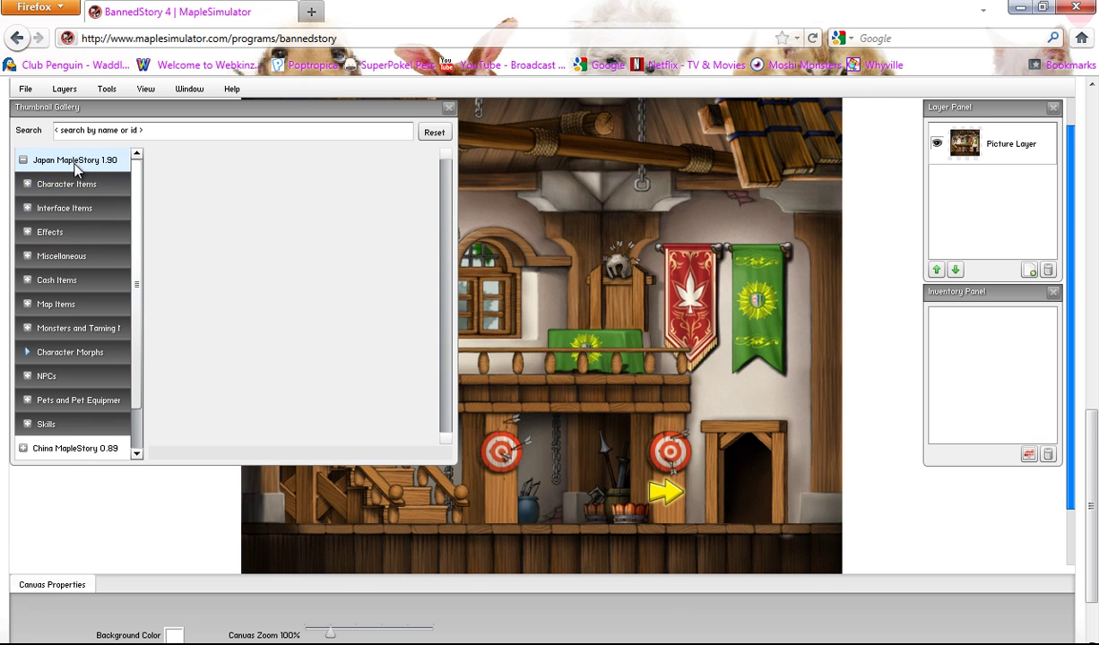
click(77, 184)
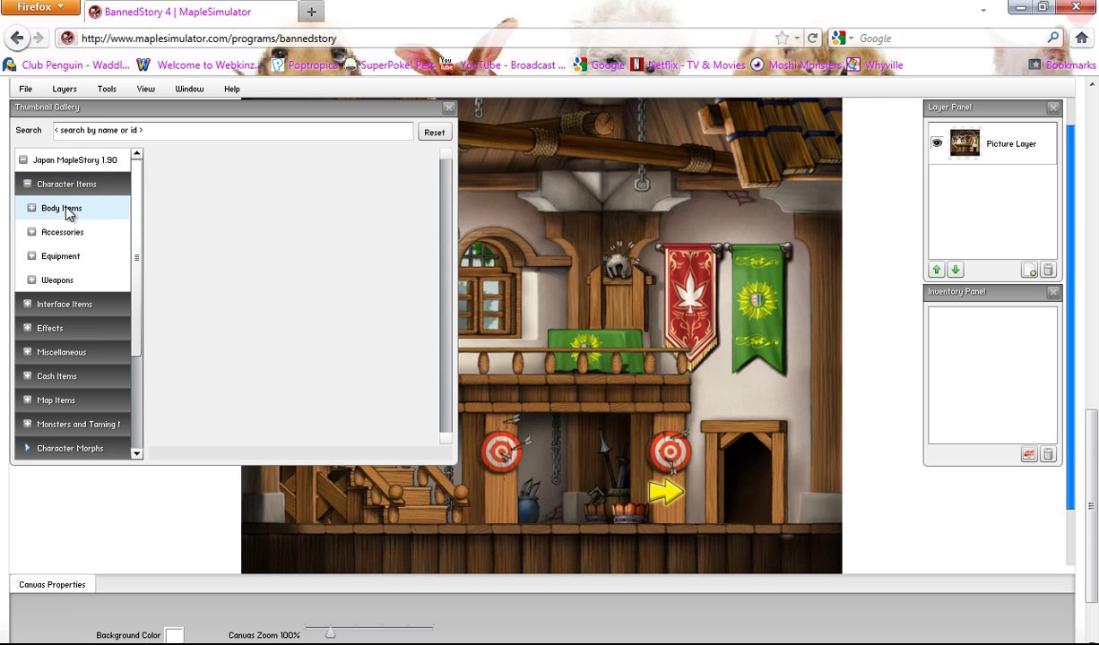
click(64, 213)
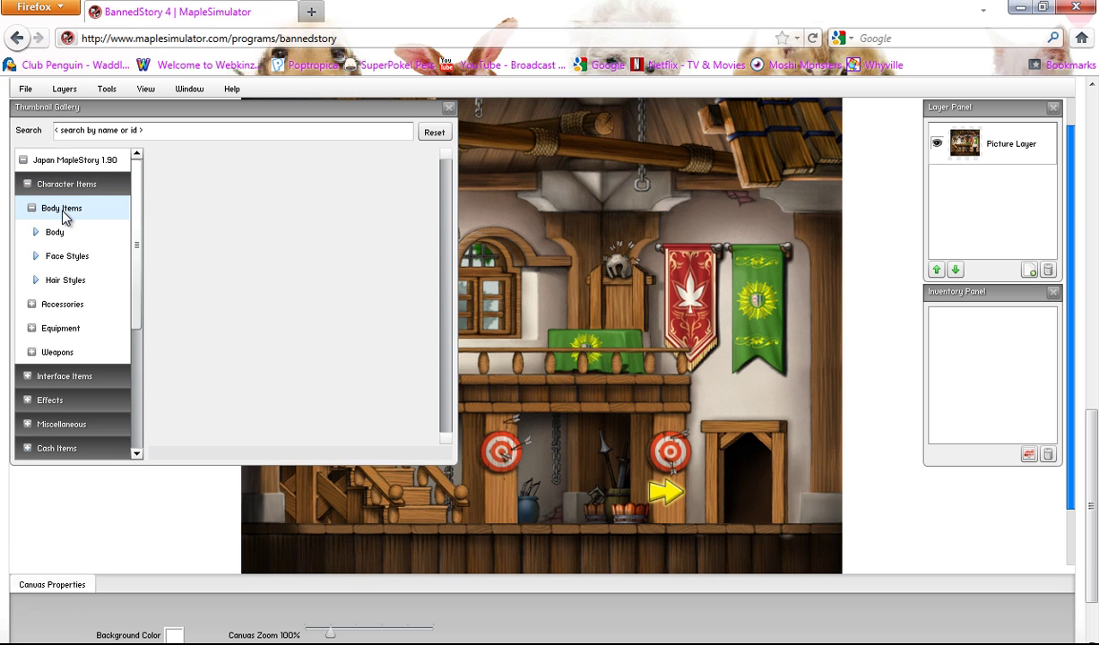
click(58, 234)
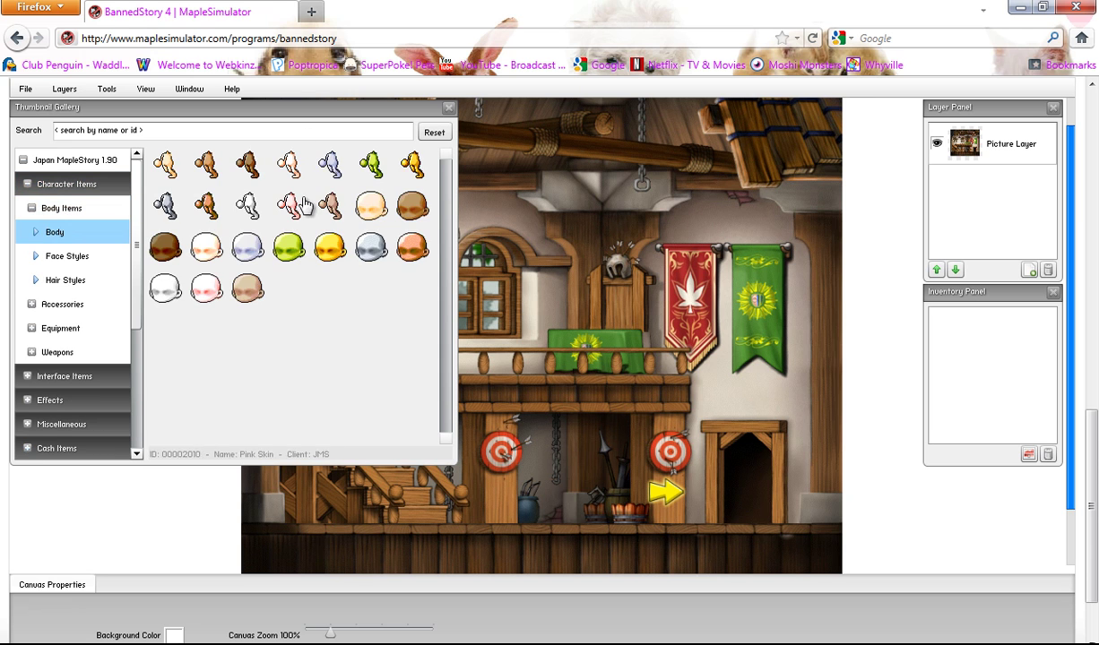
Build a character from the Red Skin Head and Tanned Skin, placed at the hall's right.
click(412, 247)
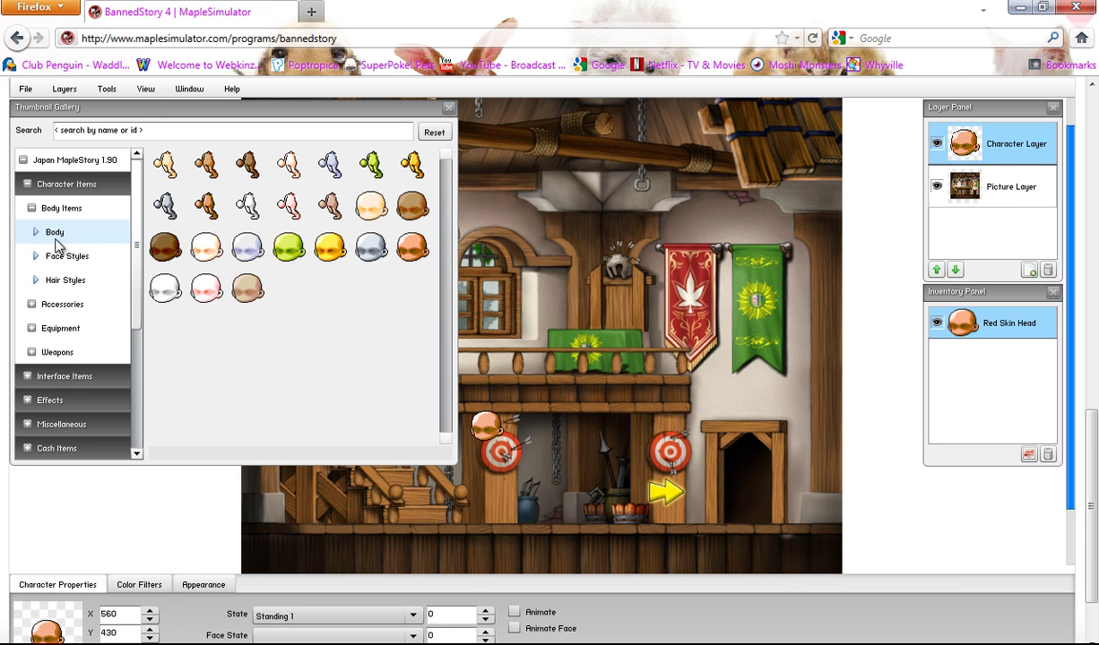
click(206, 164)
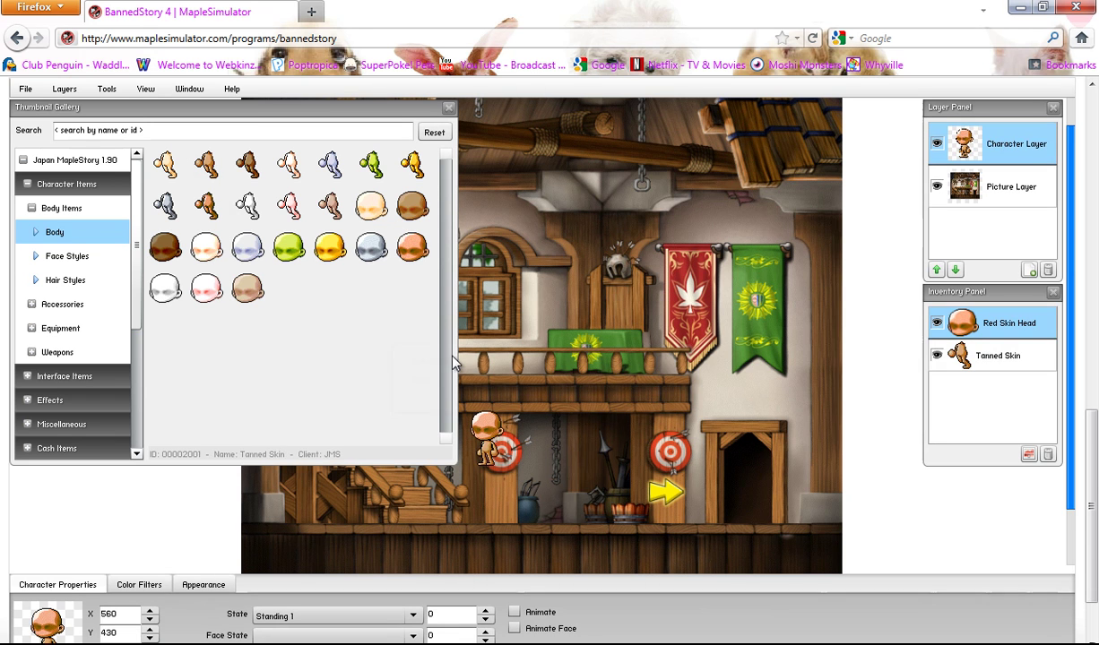
drag(484, 430, 722, 501)
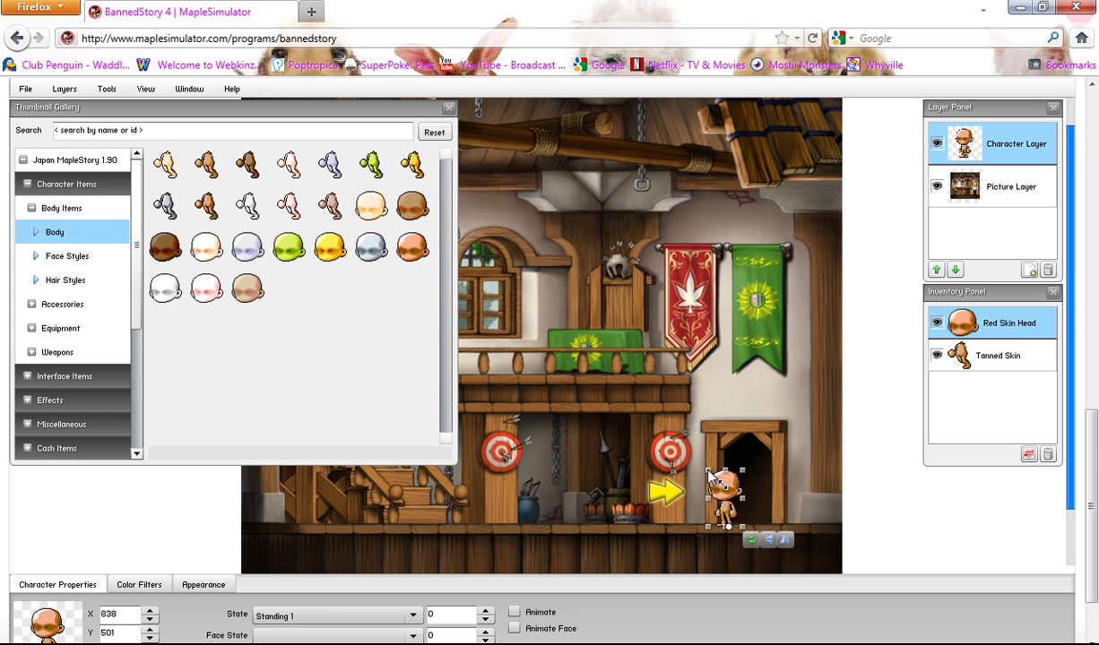
click(707, 475)
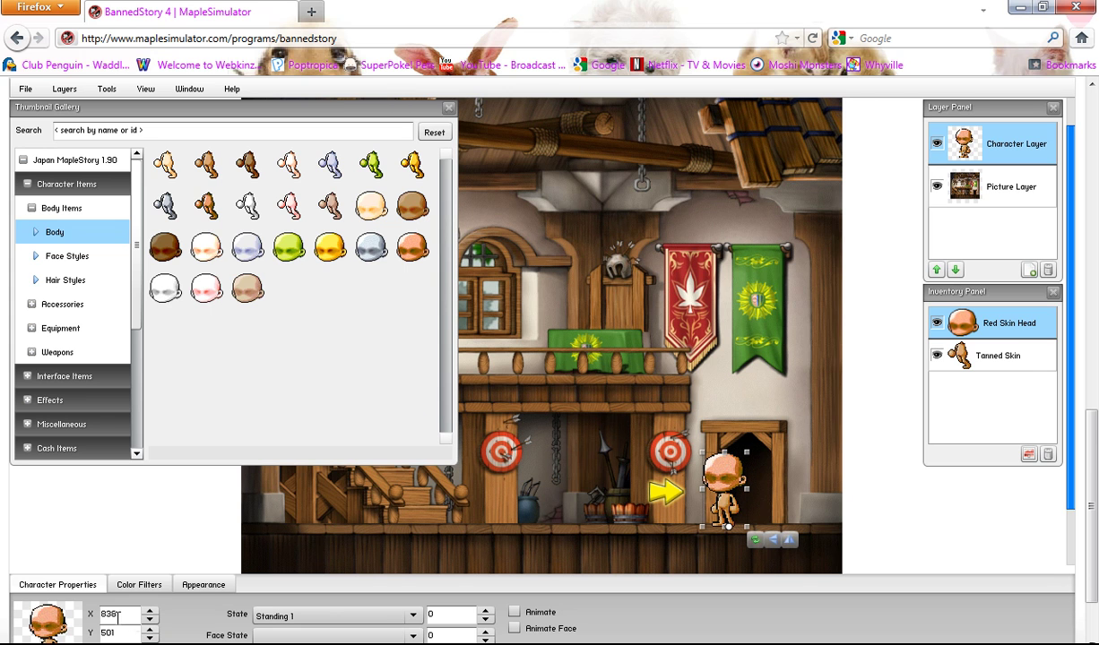
Enable Smooth Scaling in the character's Appearance settings, then return to Character Properties.
click(191, 587)
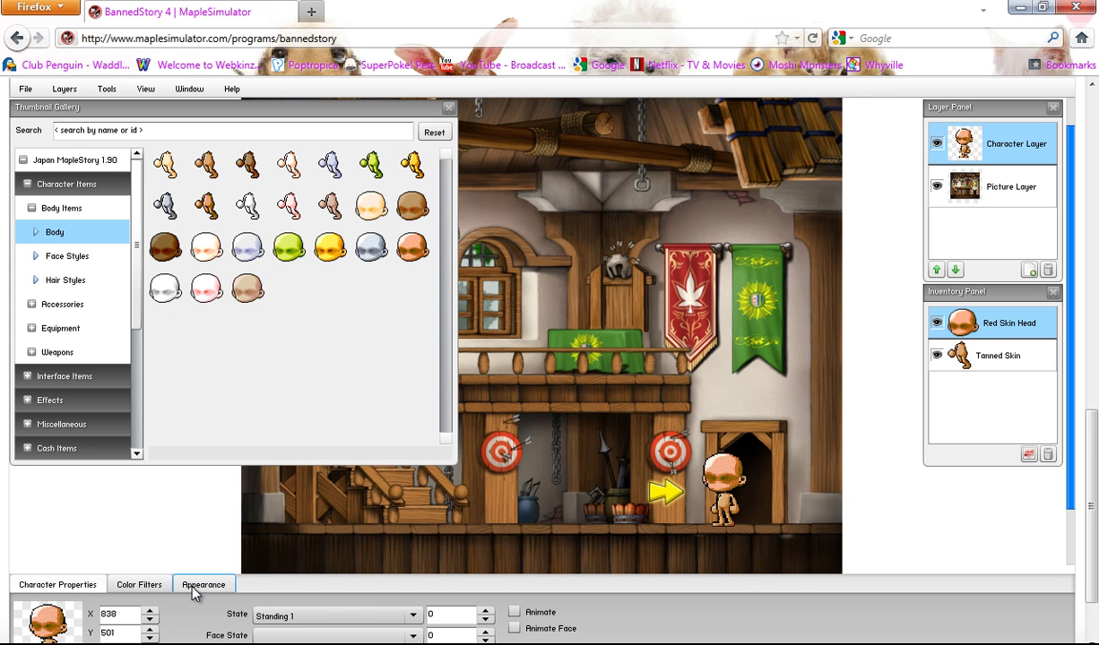
click(191, 588)
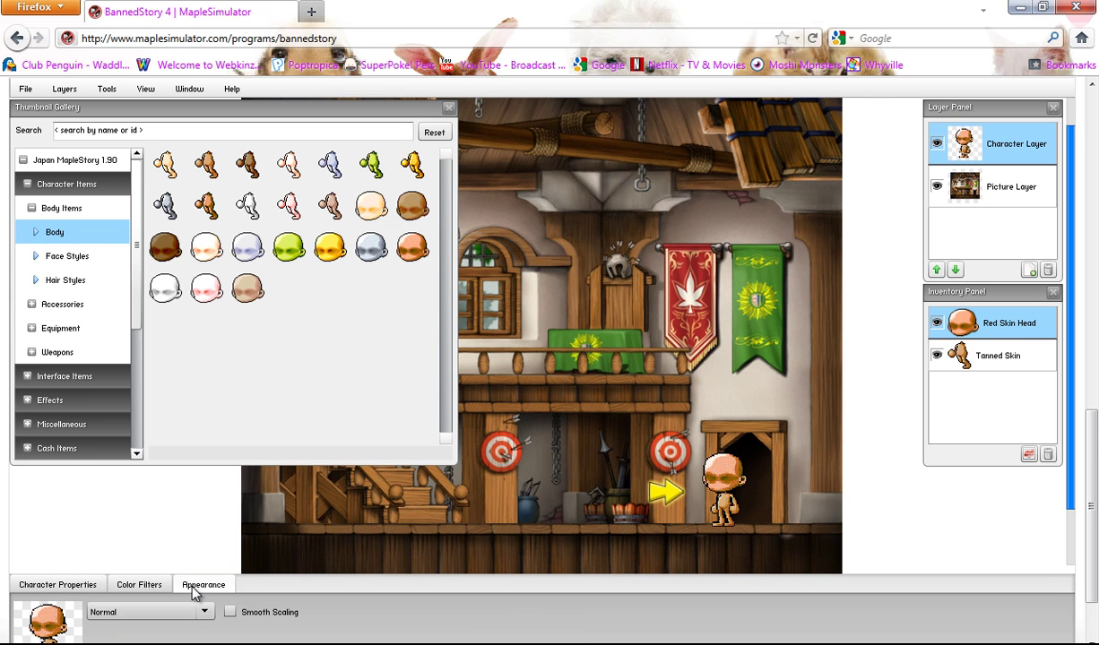
scroll(1086, 417, down, 2)
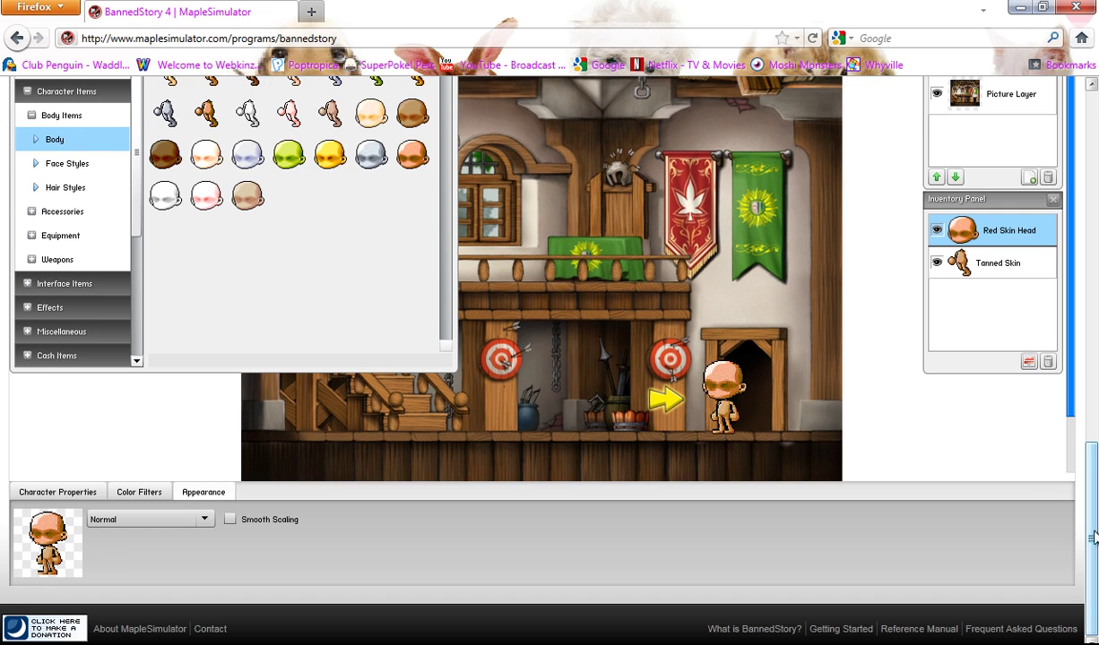
click(231, 520)
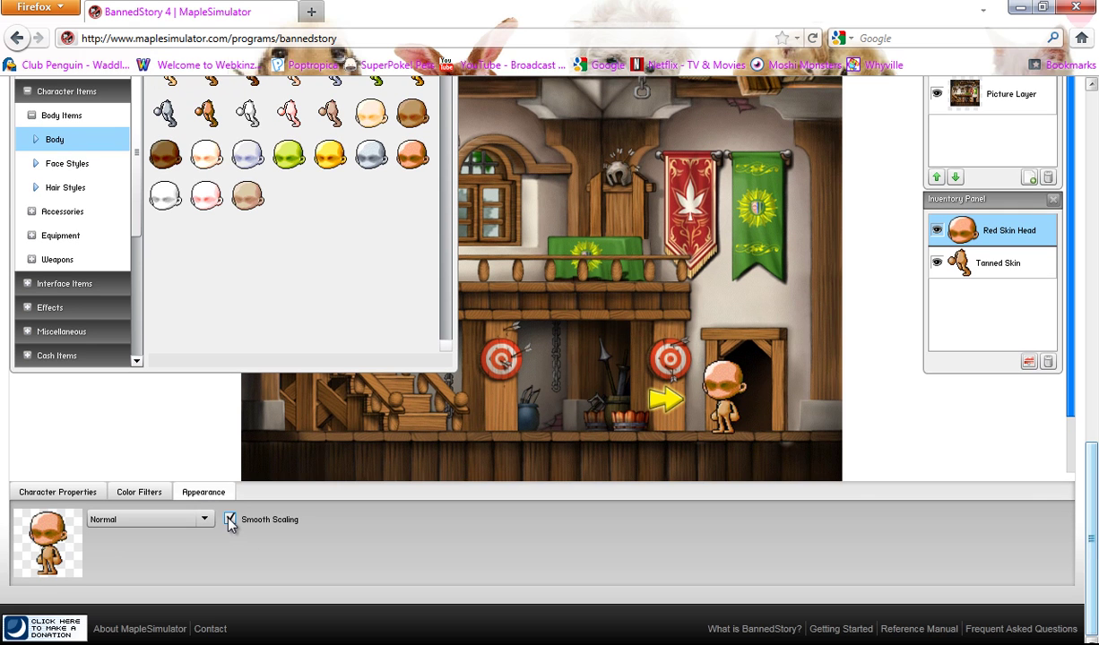
click(45, 491)
scroll(1030, 493, up, 3)
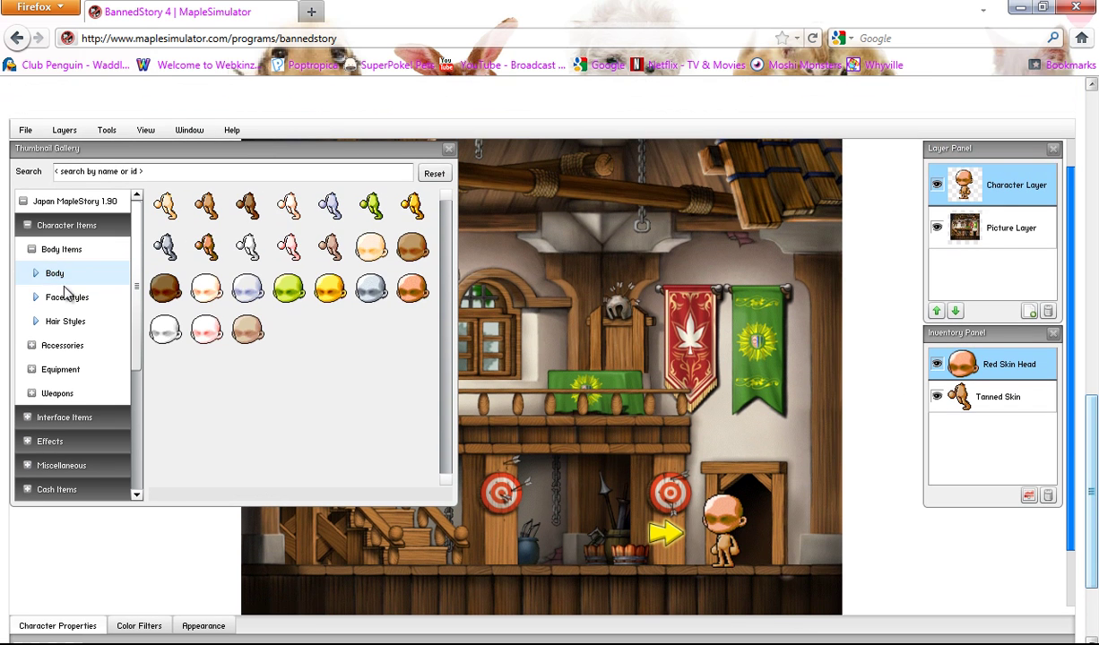
Give the character the Female 4 face with cyan eyes.
click(65, 297)
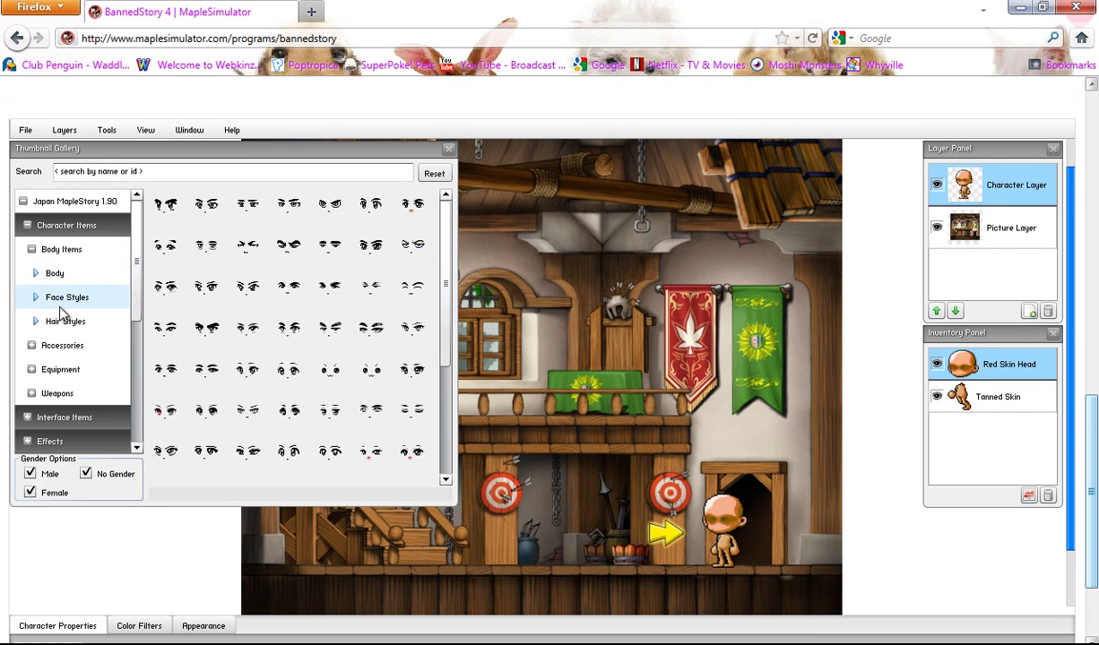
drag(451, 273, 448, 376)
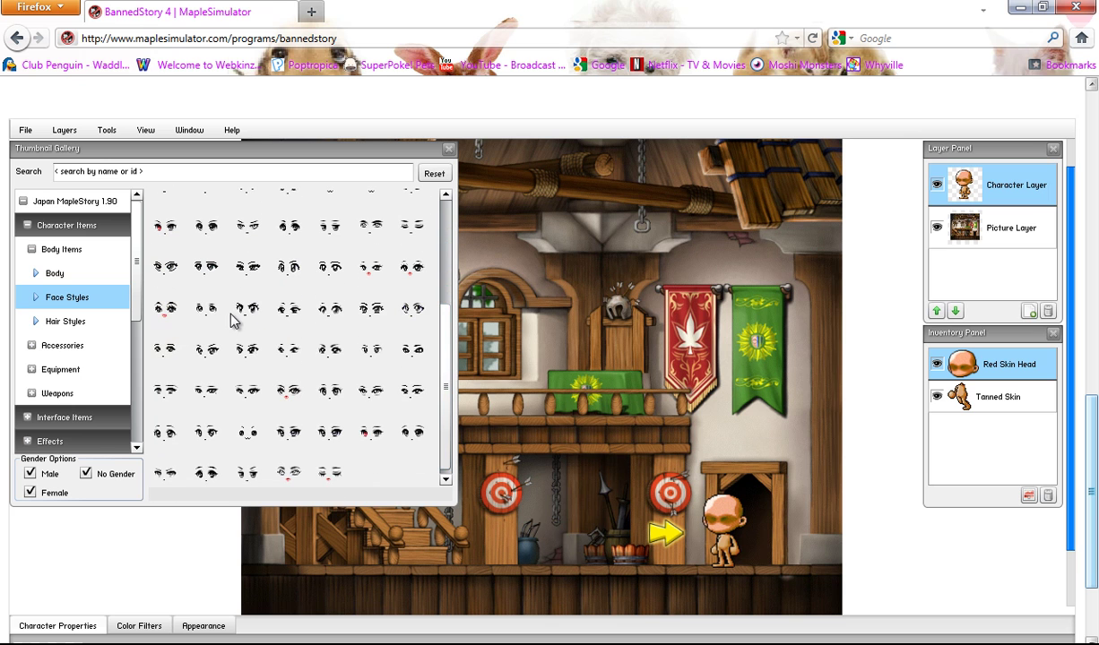
click(290, 273)
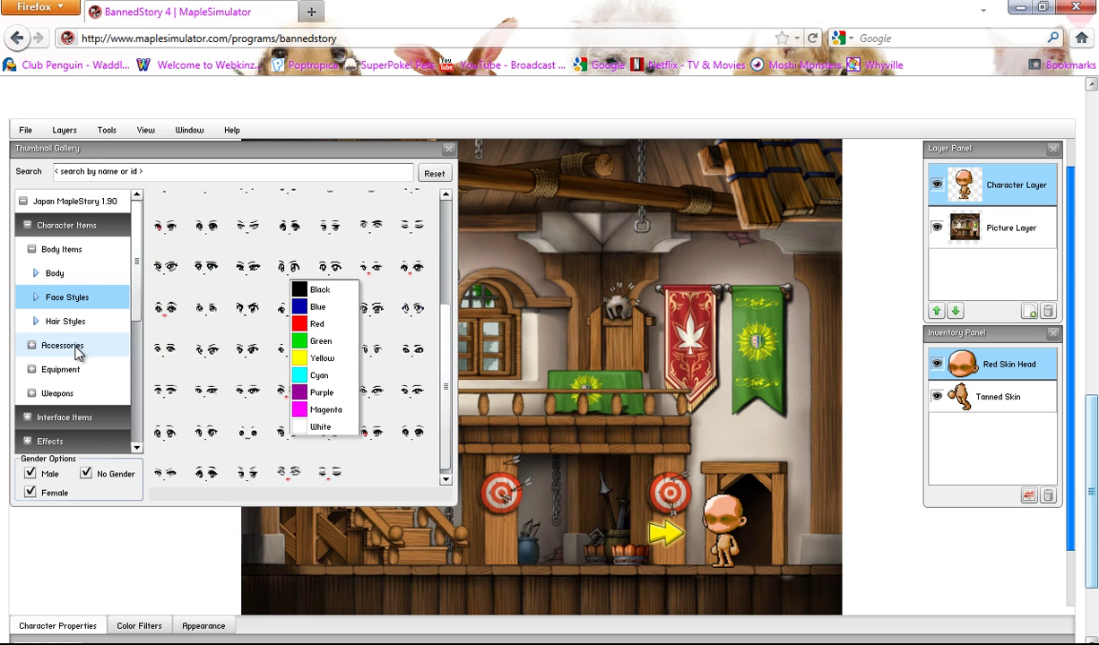
click(273, 255)
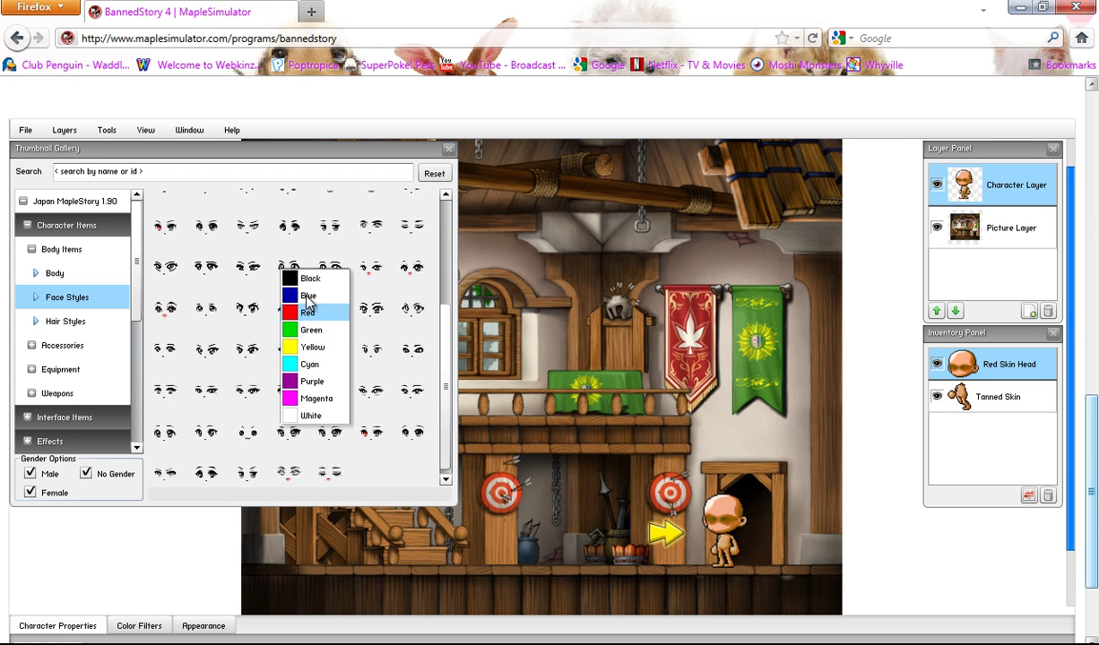
click(300, 363)
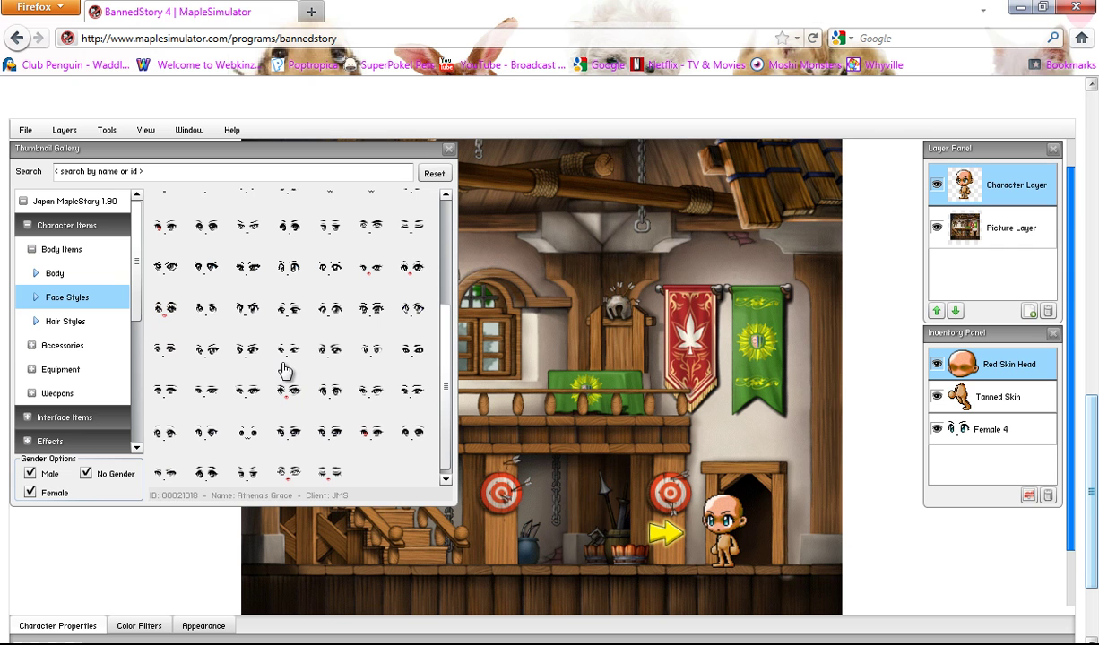
Put the white Metrosexual hairstyle on the character.
click(55, 325)
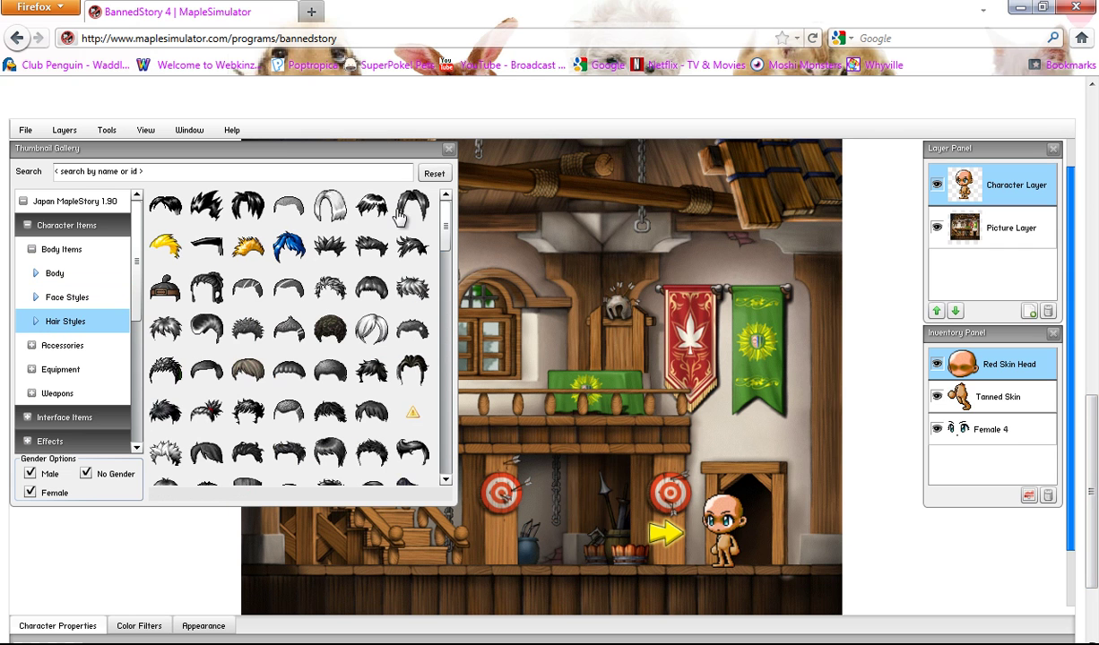
mouse_move(444, 235)
mouse_down()
mouse_move(453, 453)
mouse_move(442, 216)
mouse_move(442, 237)
mouse_up()
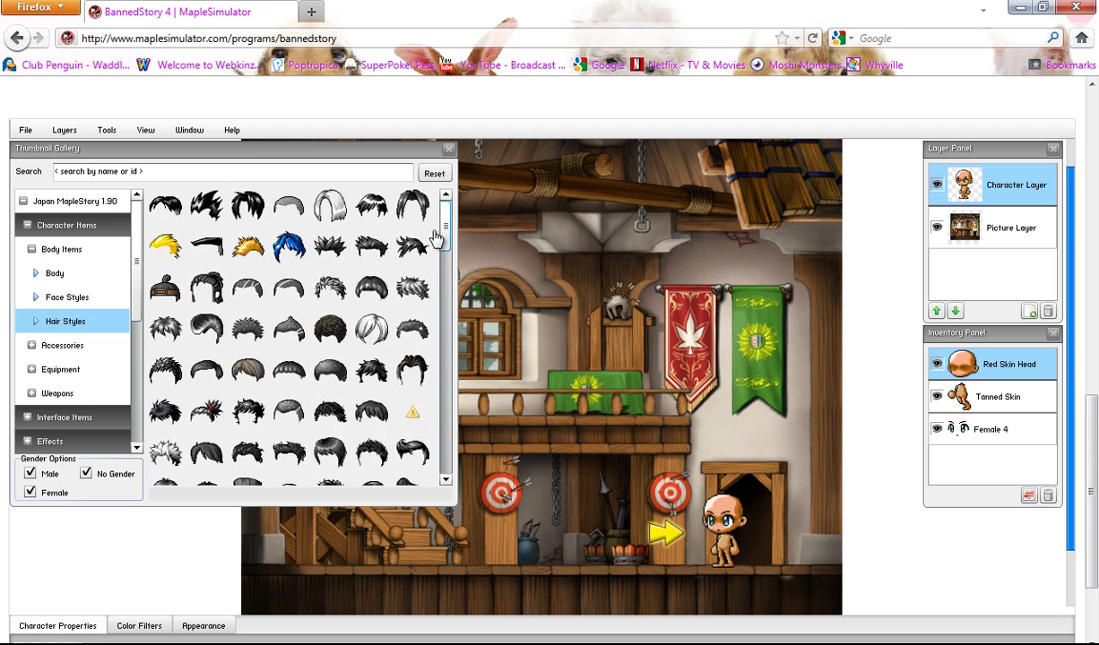
right_click(368, 328)
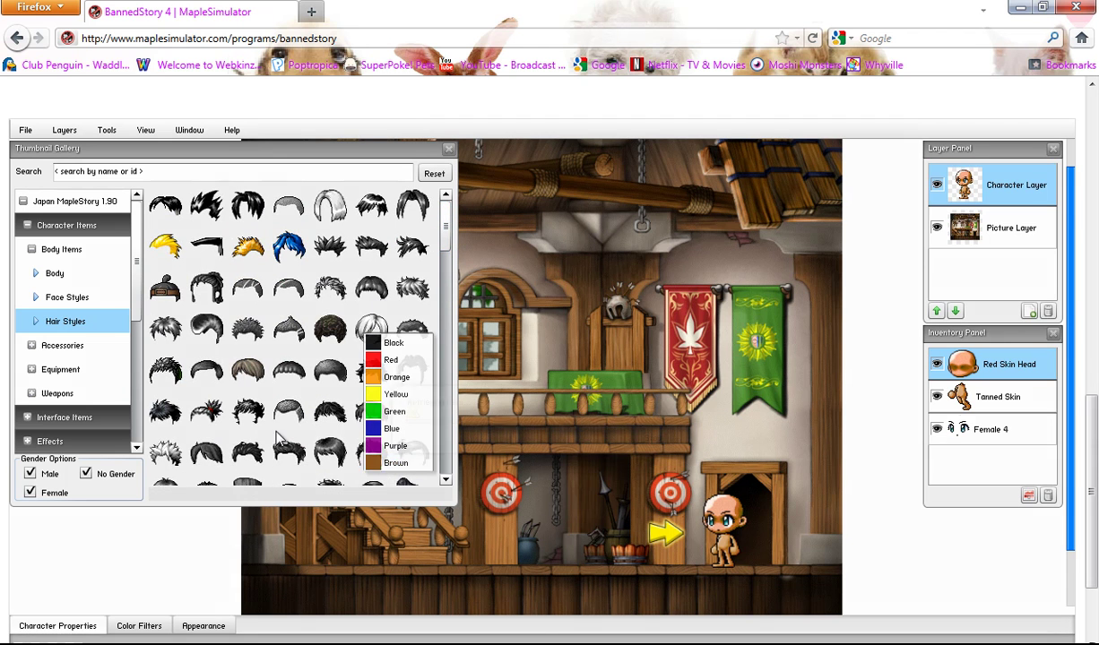
click(393, 342)
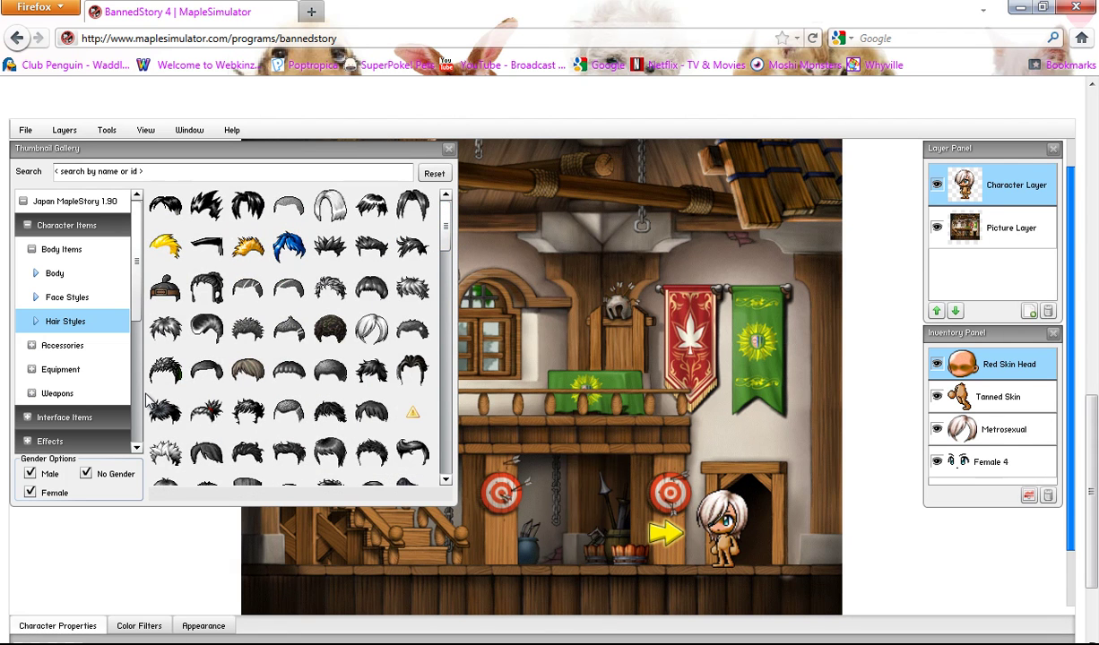
Fold away Body Items and expand the Equipment categories in the gallery.
click(75, 247)
click(57, 271)
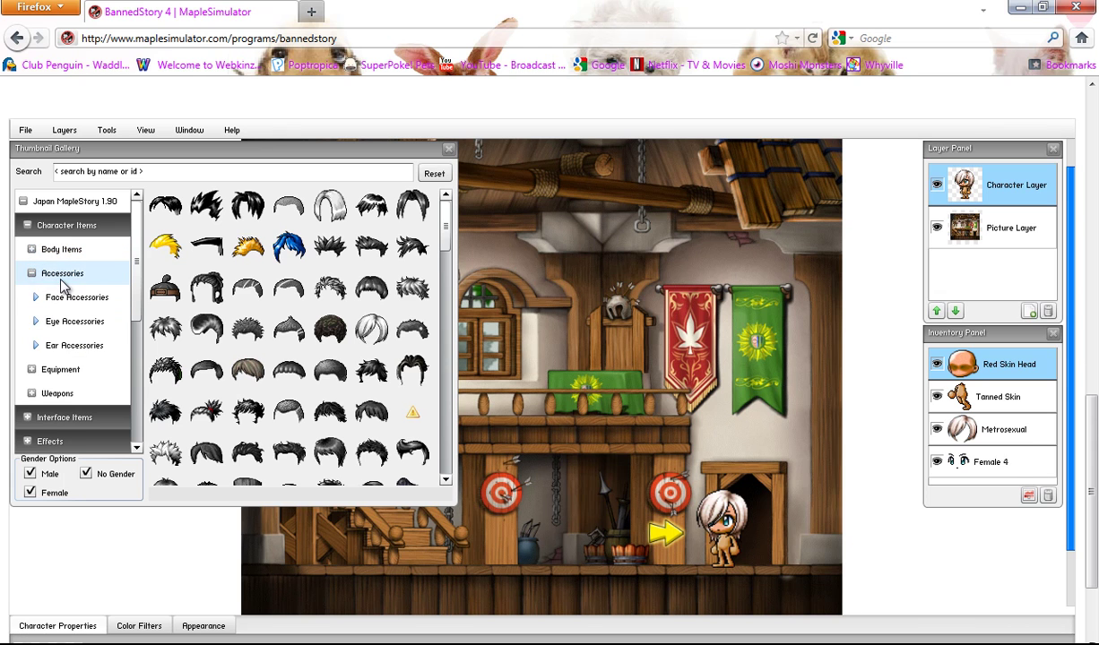
click(78, 275)
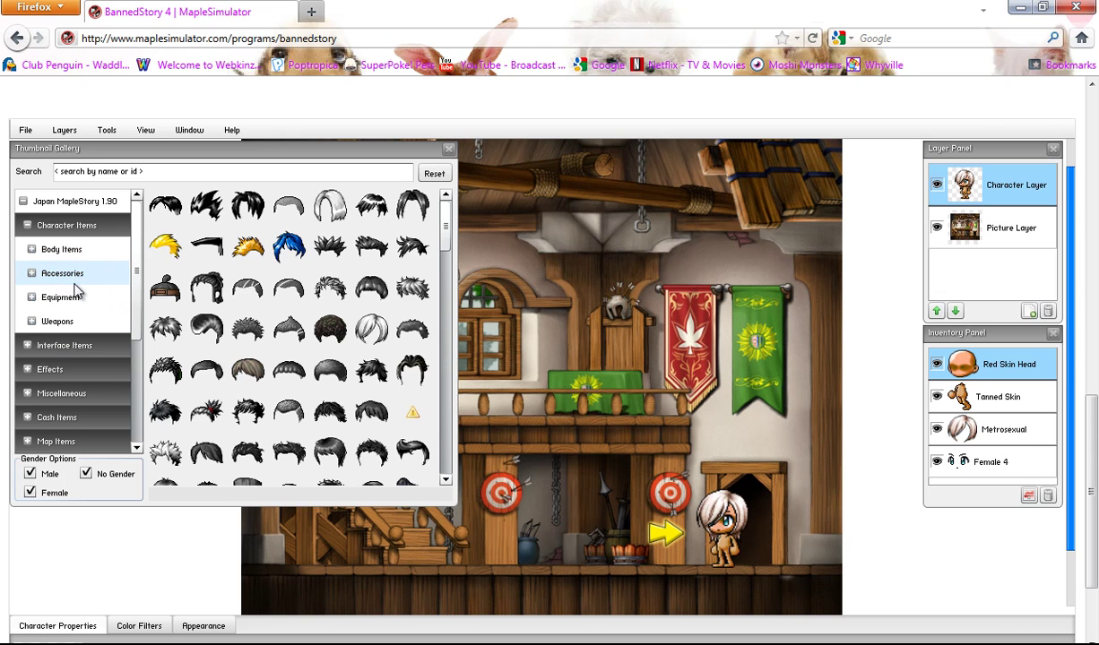
click(75, 296)
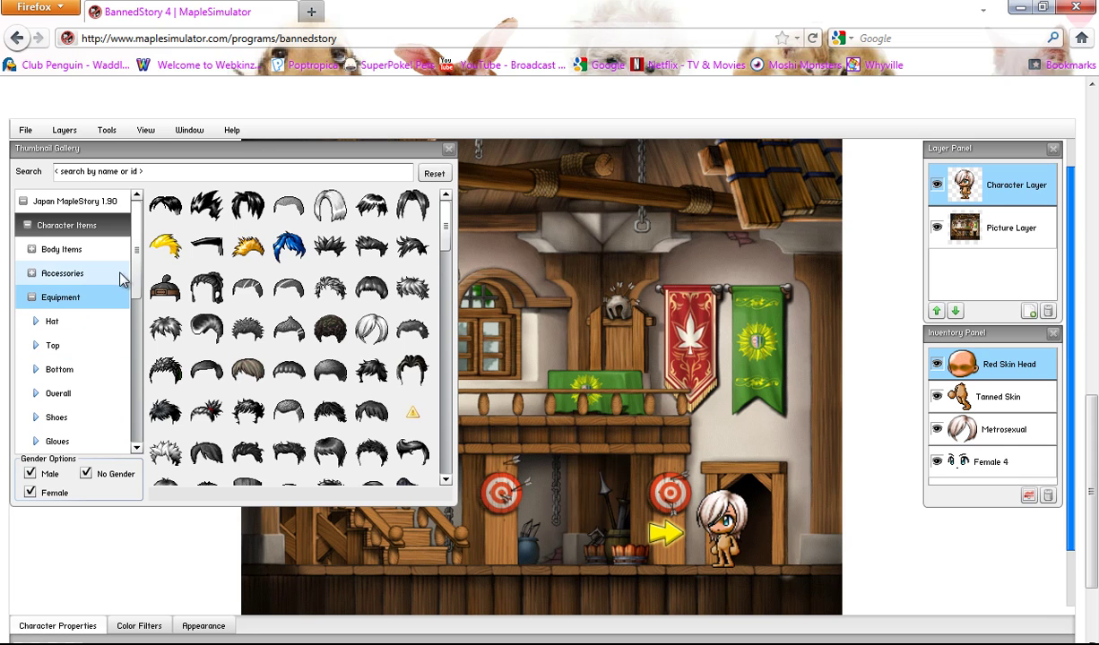
scroll(123, 279, down, 3)
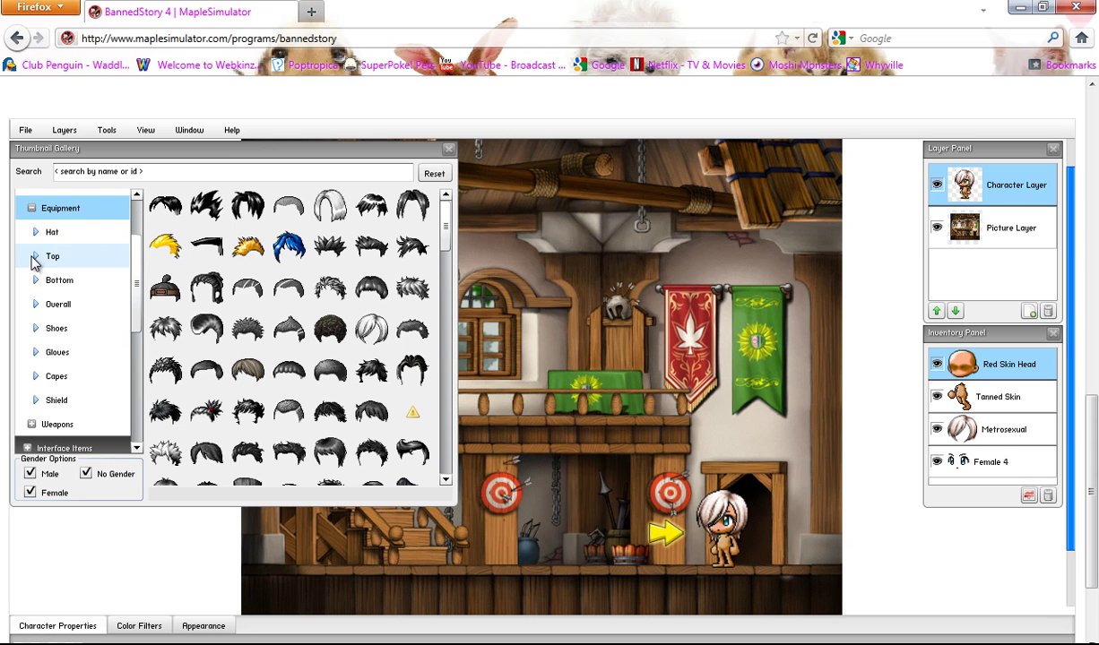
Dress the character in the Wild Top from the second-job-class tops.
click(53, 236)
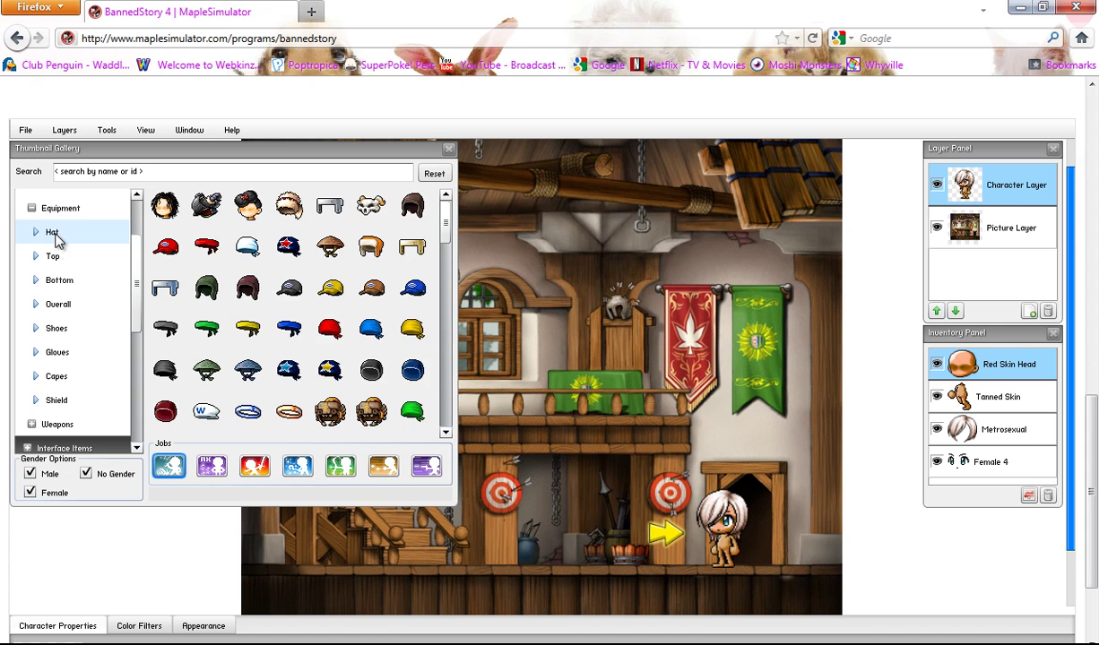
click(54, 255)
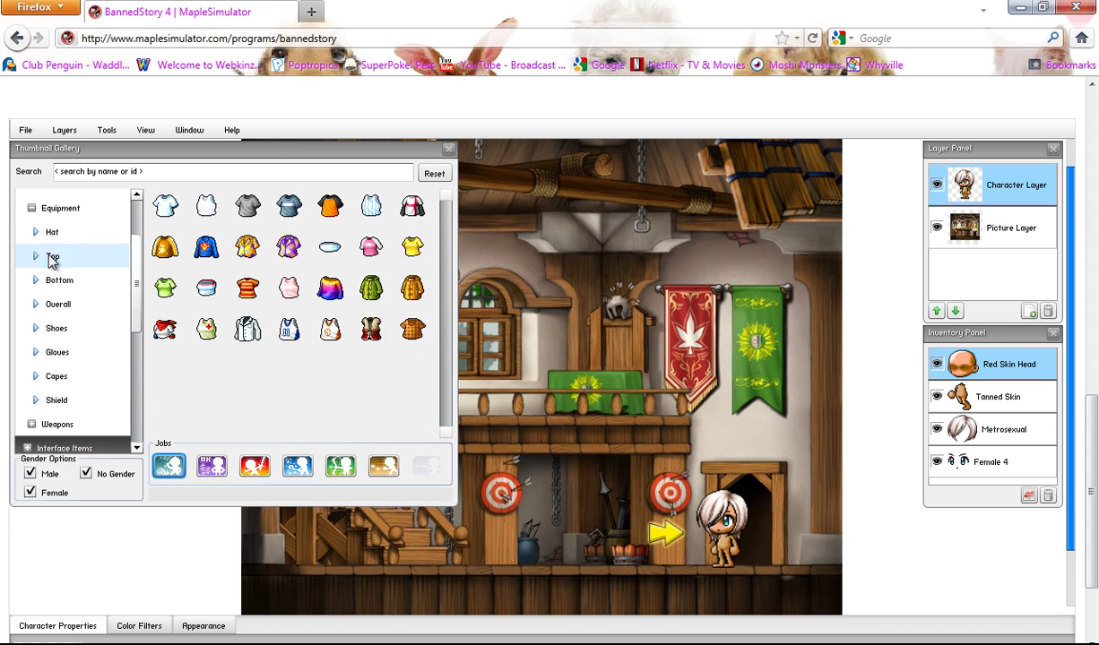
click(210, 467)
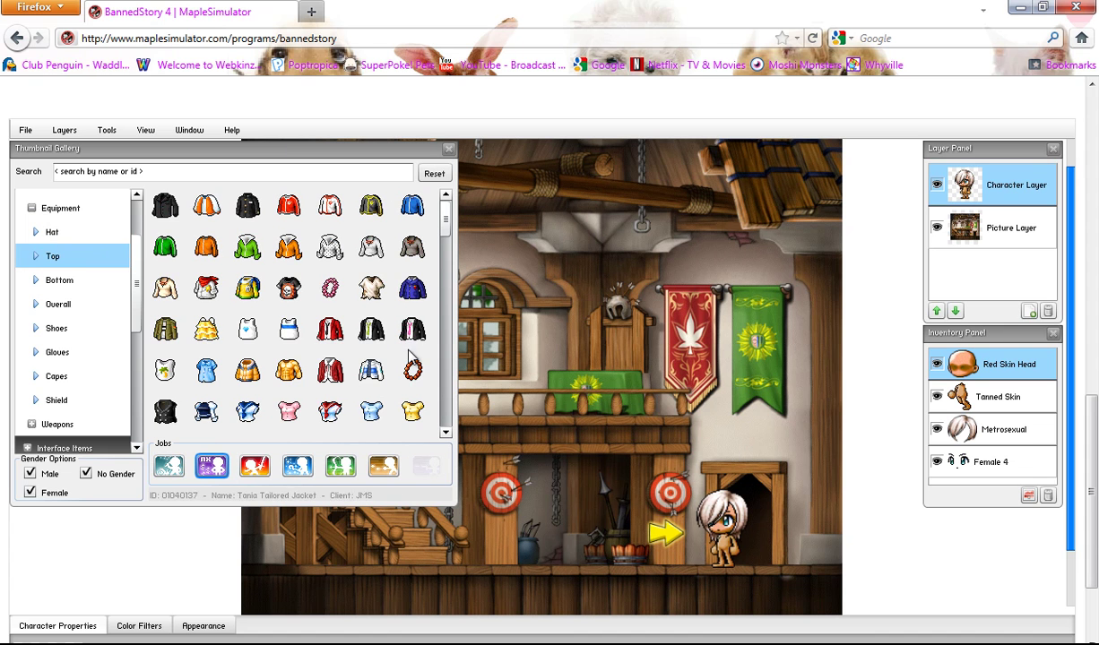
click(251, 468)
click(298, 466)
click(341, 466)
click(211, 468)
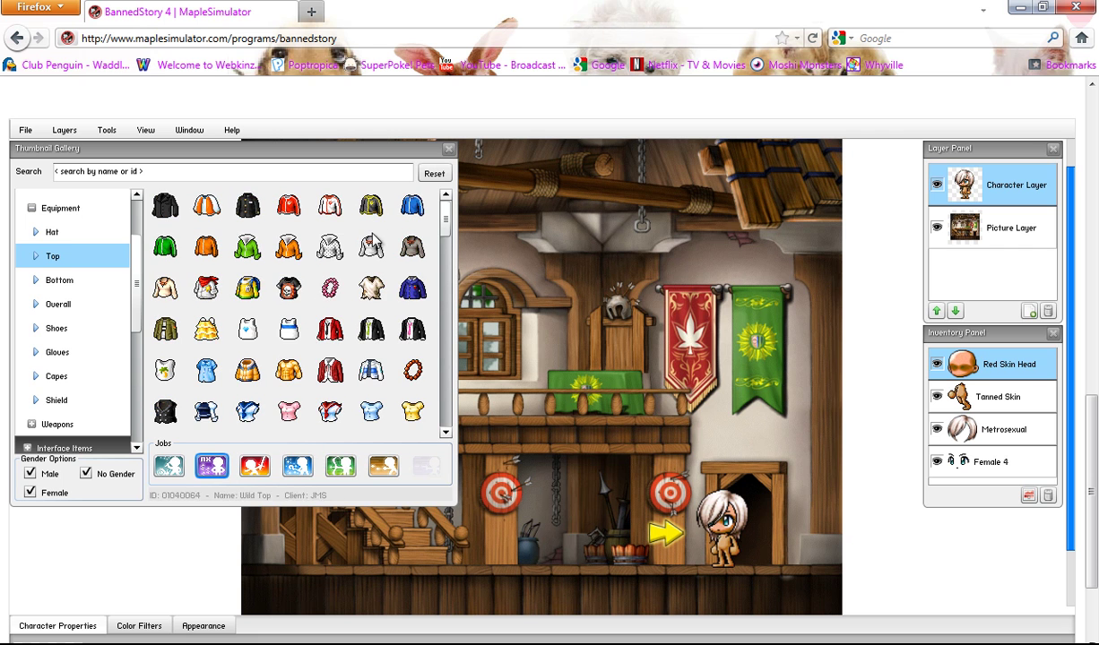
drag(445, 225, 449, 231)
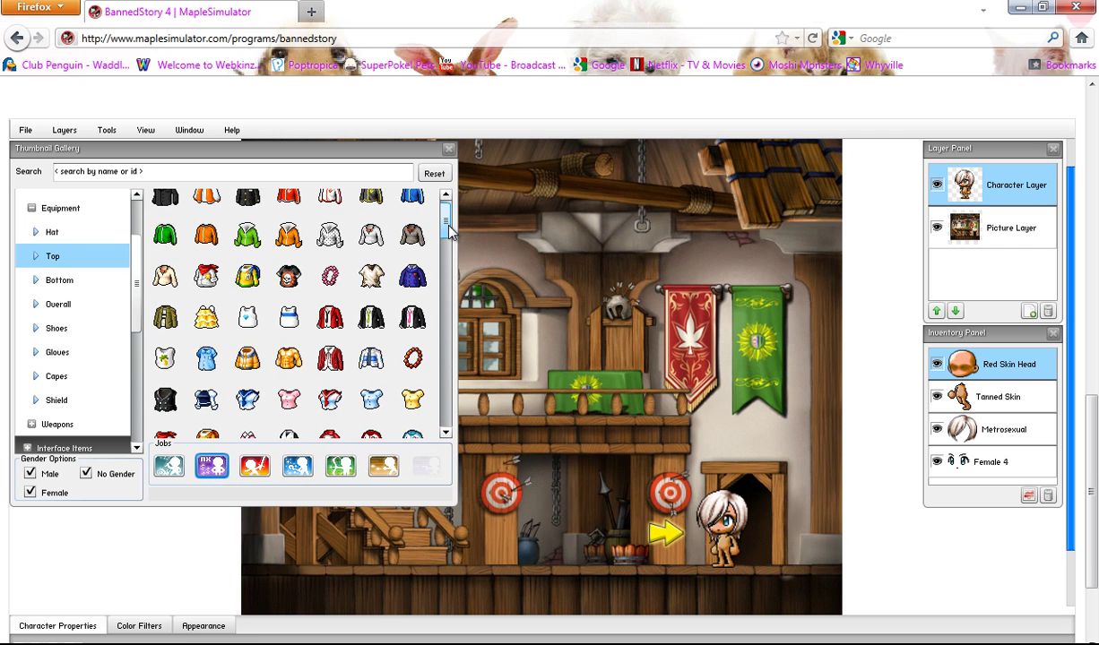
click(370, 242)
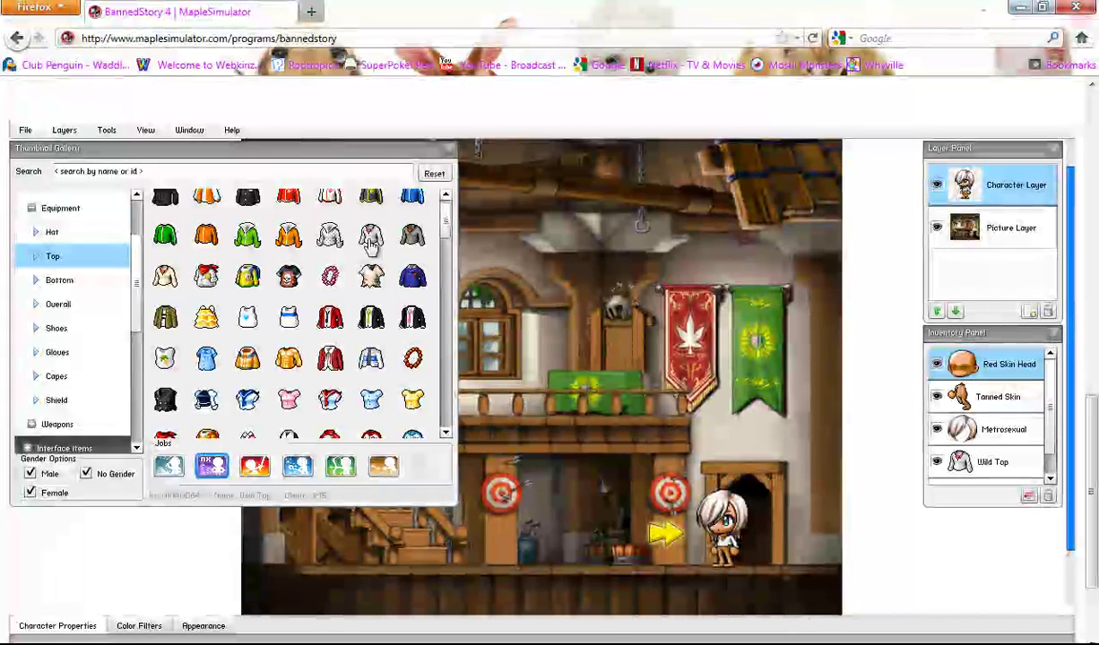
Add Washed Jeans as bottoms and replace the Wild Top with the Navy Hoodie.
click(77, 282)
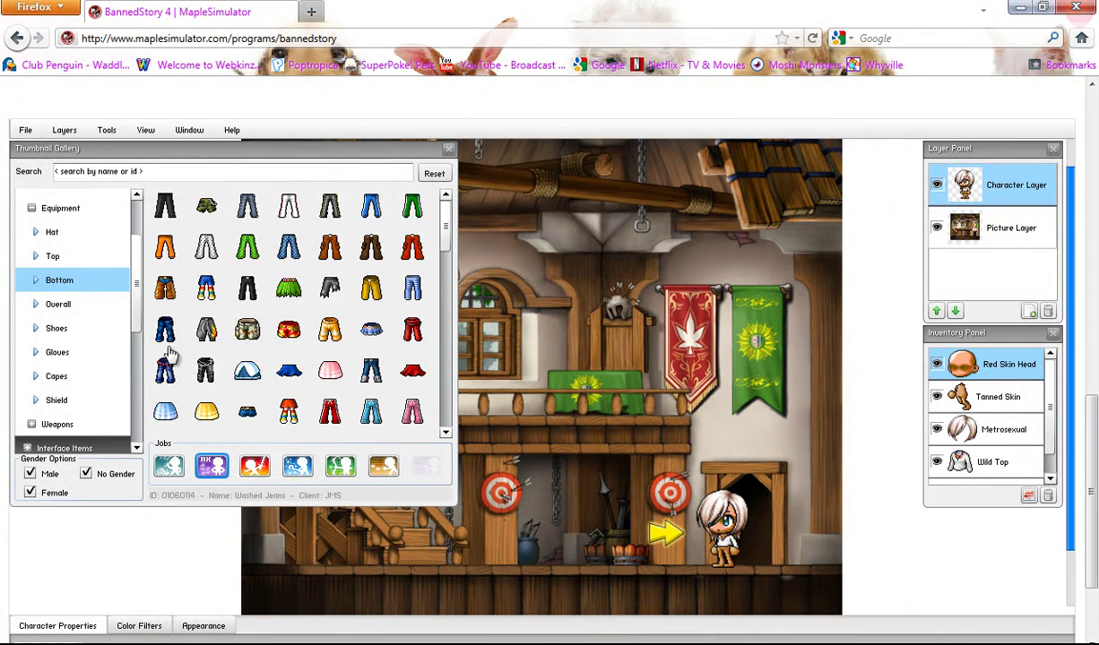
click(289, 373)
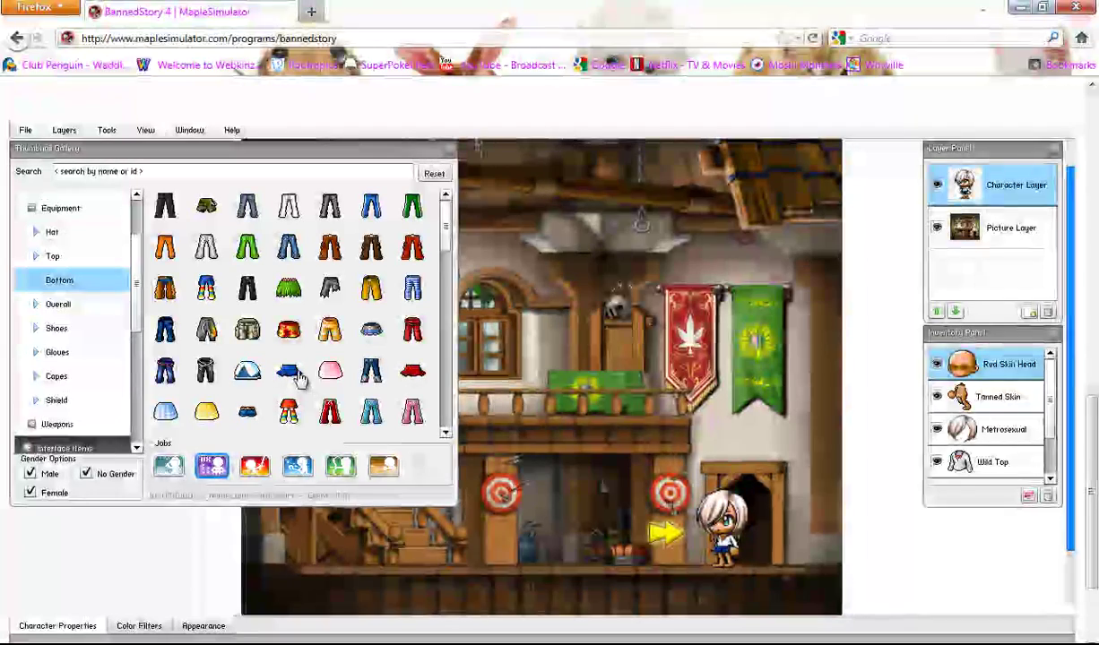
click(177, 372)
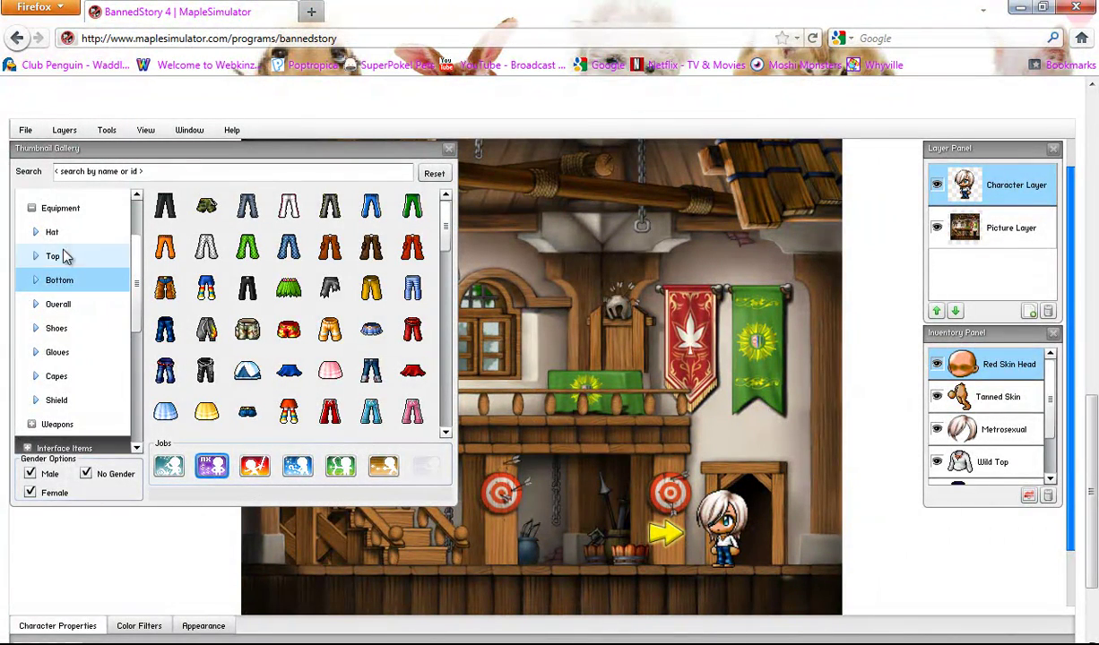
click(62, 255)
drag(445, 233, 429, 360)
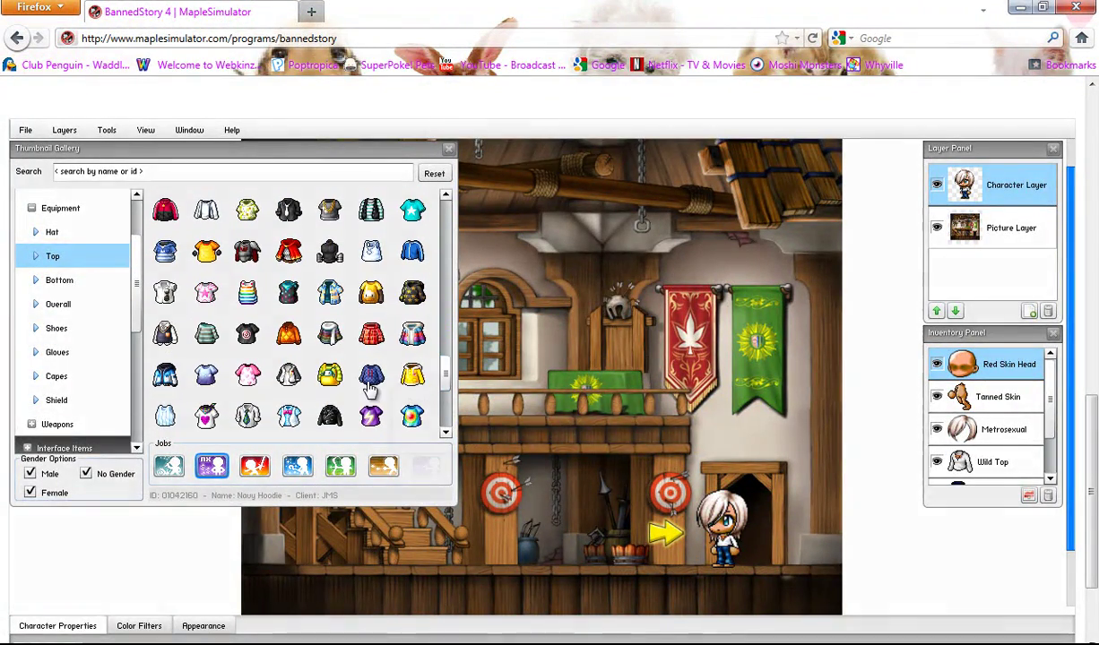
click(412, 376)
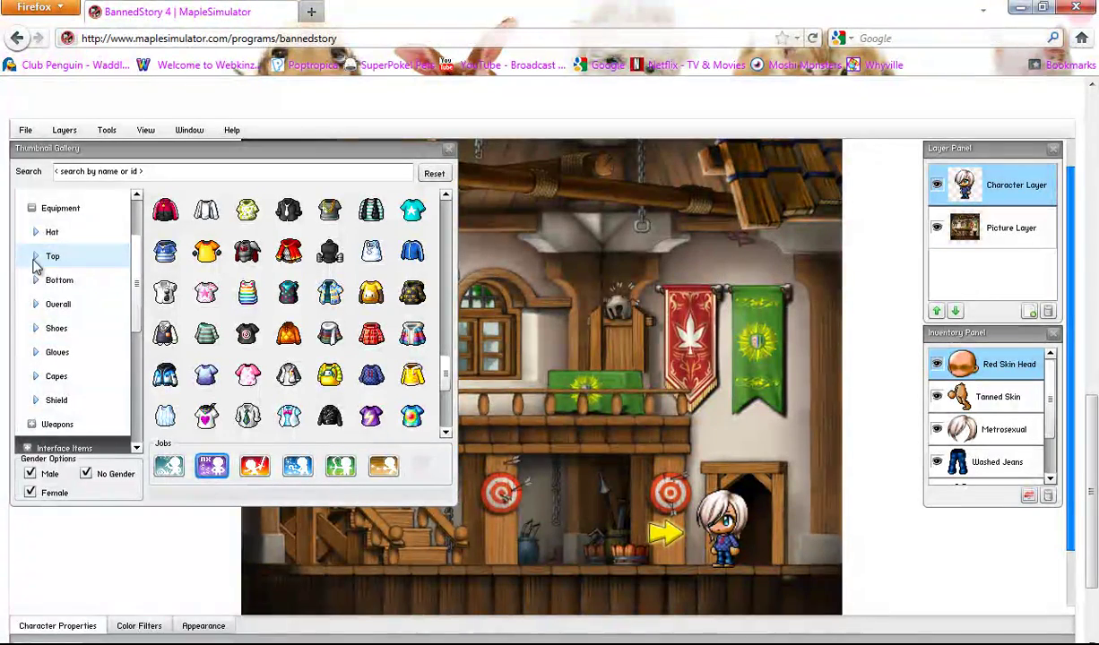
Add shoes, then swap the Glowy Patterned Cap for the Blue Ribbon Hairband.
click(53, 327)
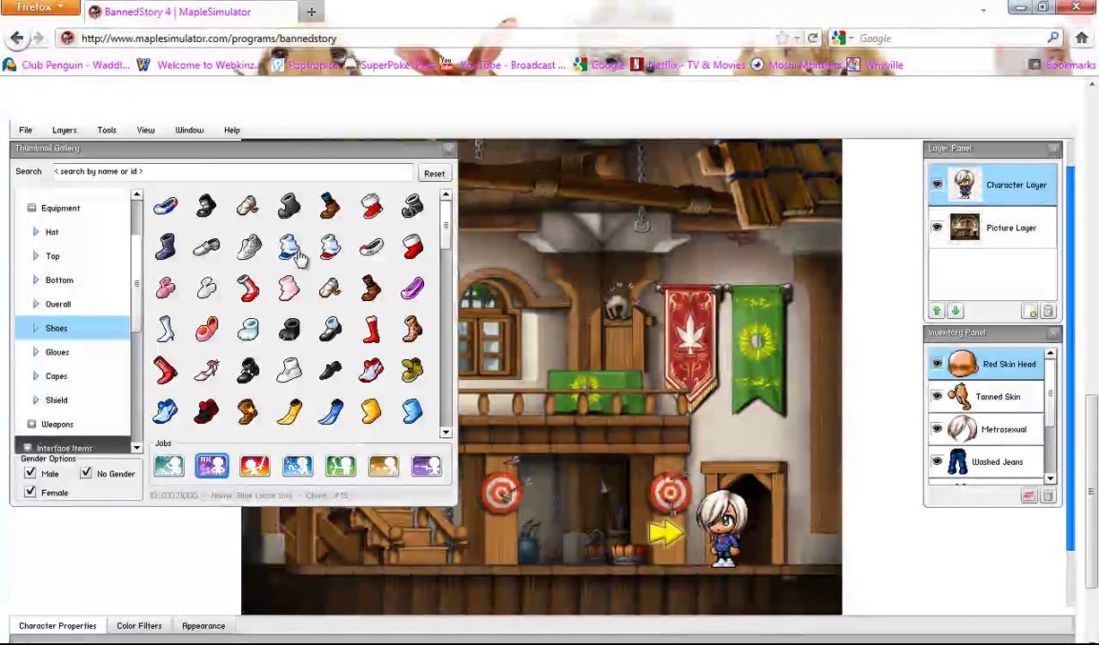
click(250, 252)
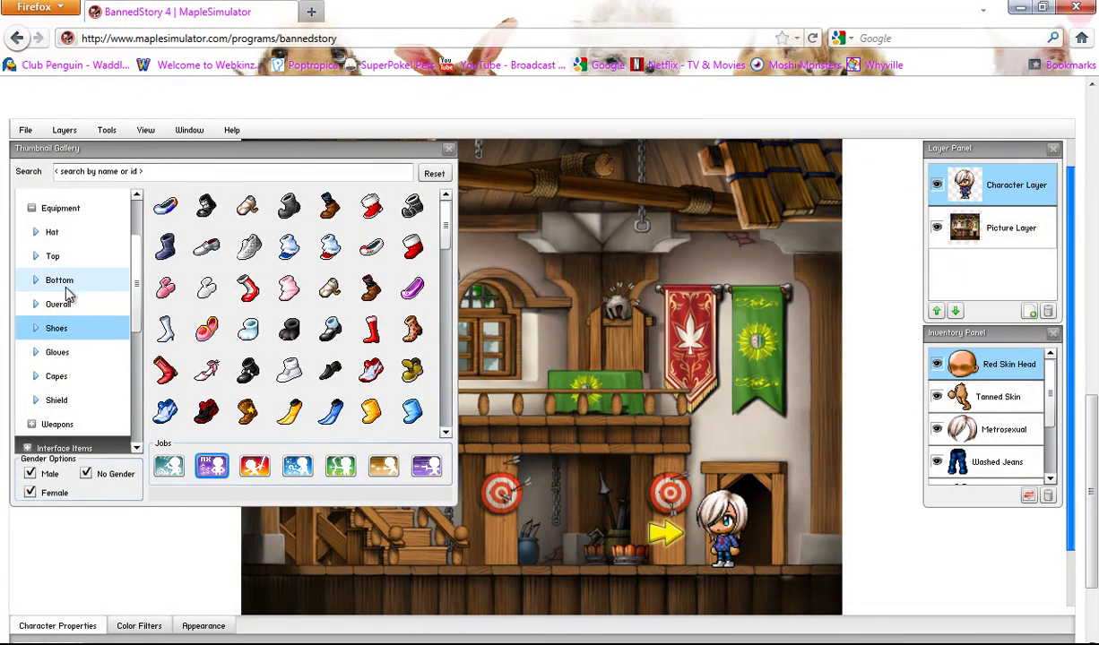
click(62, 240)
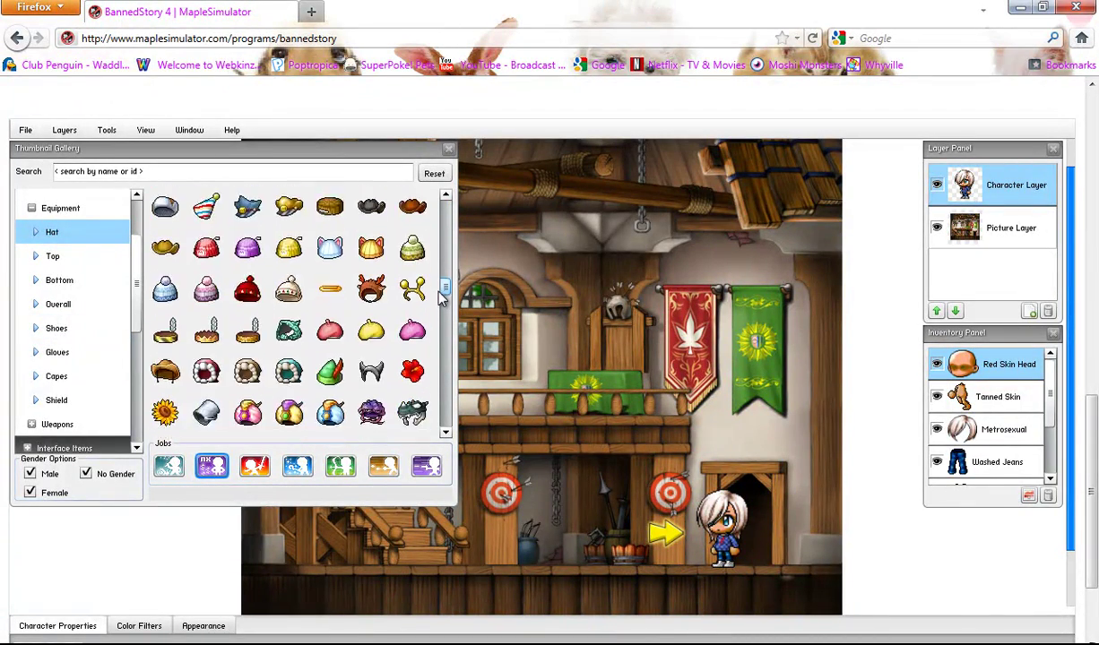
scroll(437, 318, down, 5)
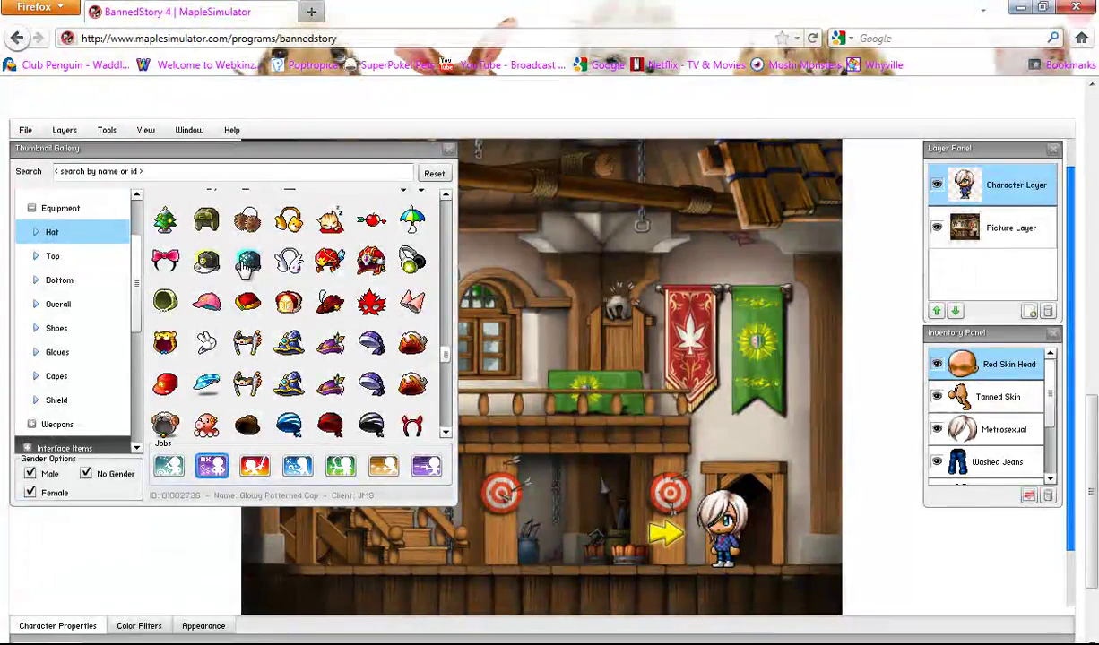
click(246, 266)
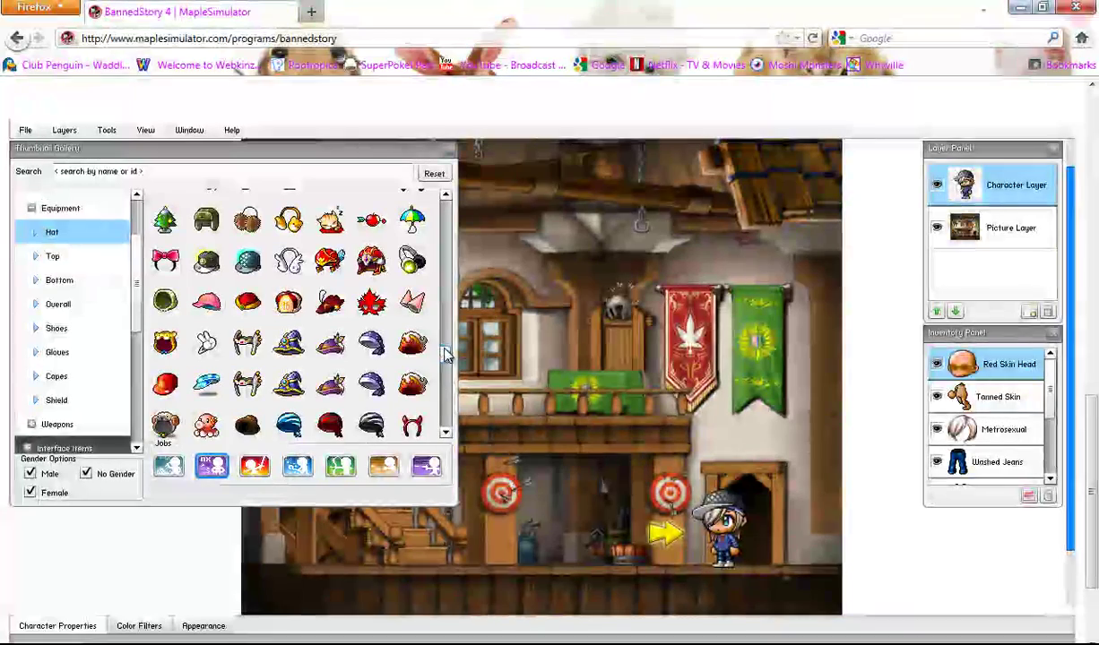
scroll(445, 360, down, 2)
scroll(446, 369, down, 1)
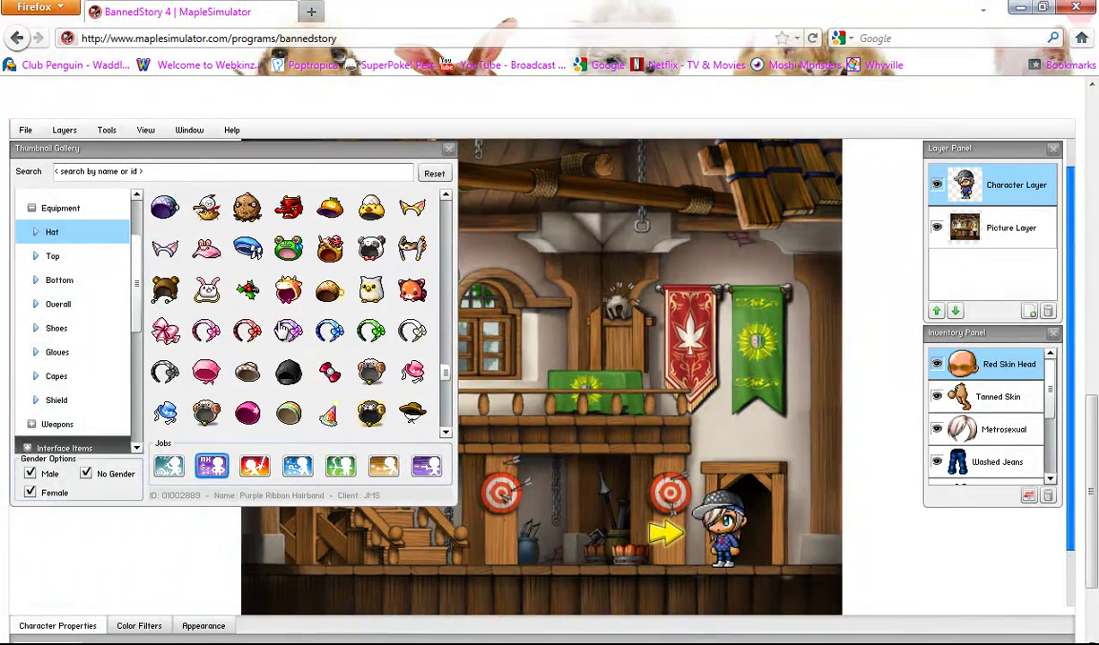
click(331, 335)
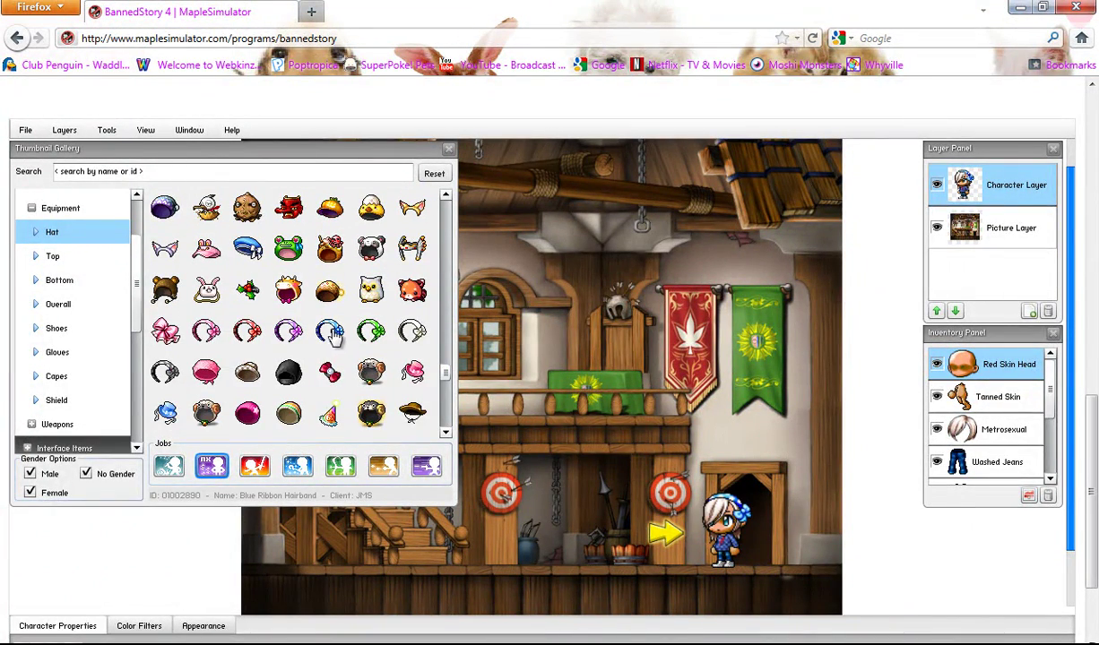
Turn off Auto Flat Hair so her full hair shows.
scroll(1095, 481, down, 1)
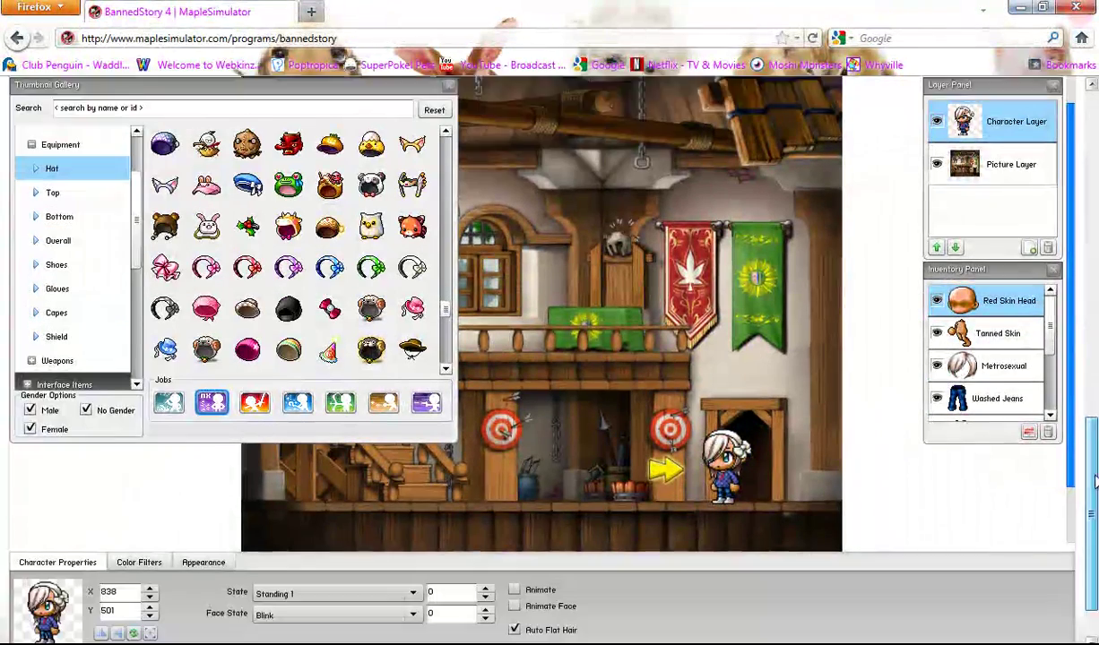
scroll(1095, 481, down, 1)
click(514, 598)
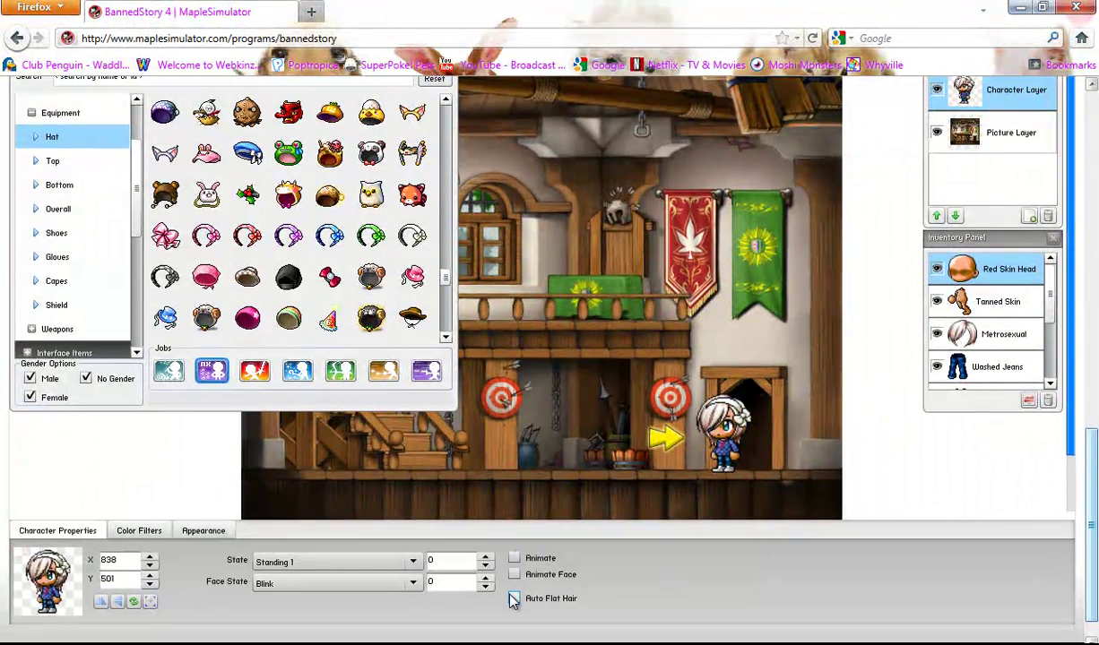
click(513, 598)
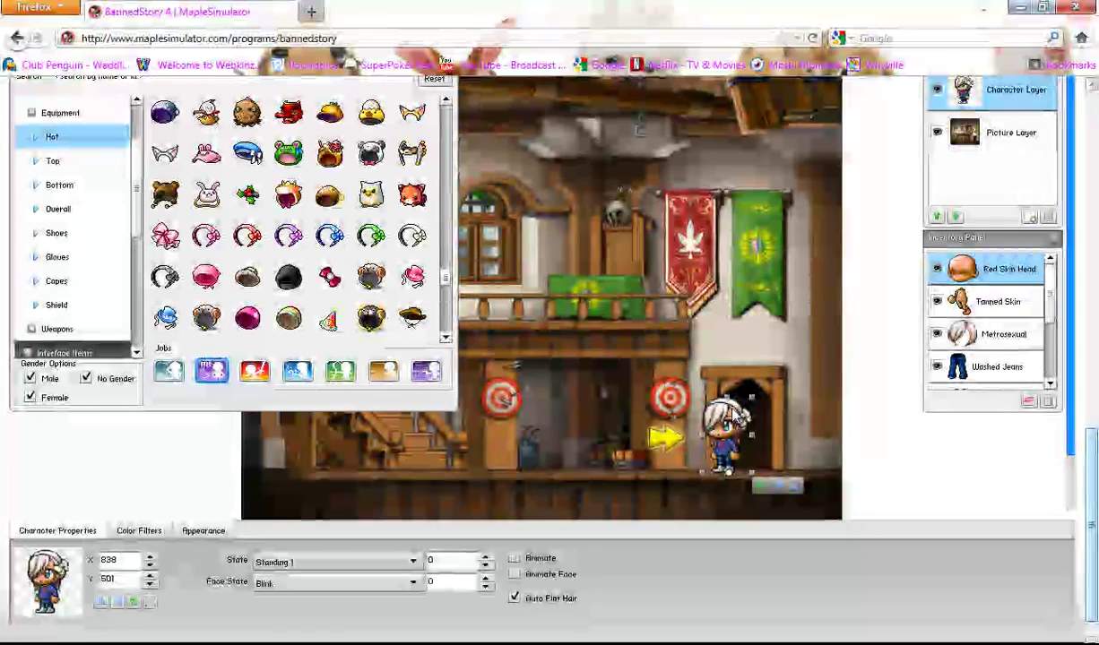
click(513, 599)
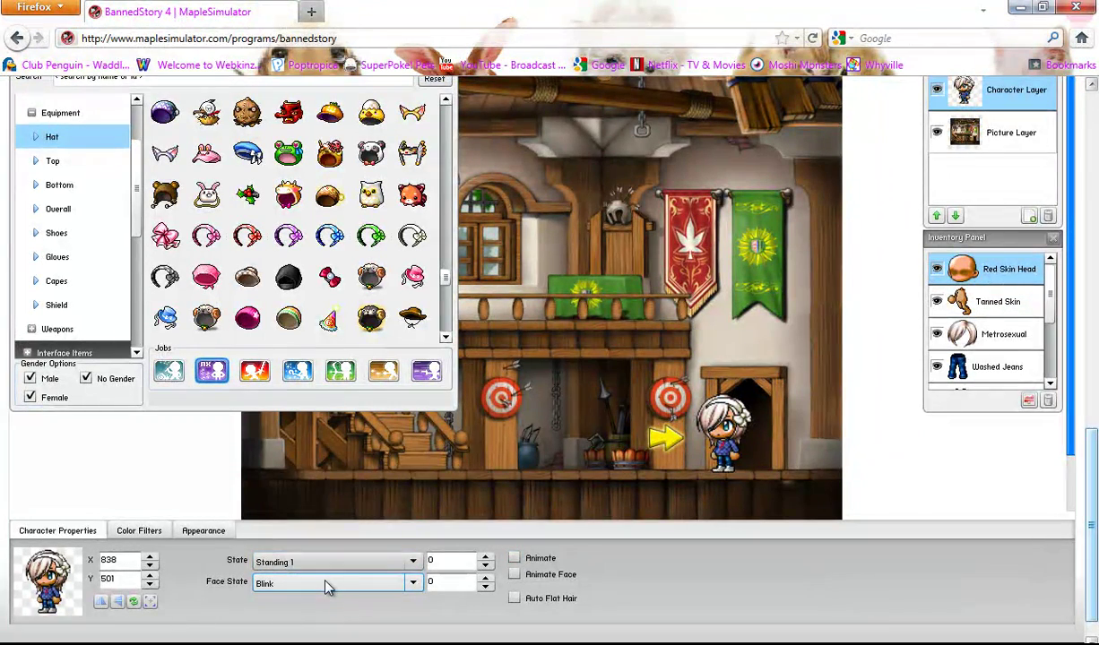
Set the Face State to Troubled.
click(328, 584)
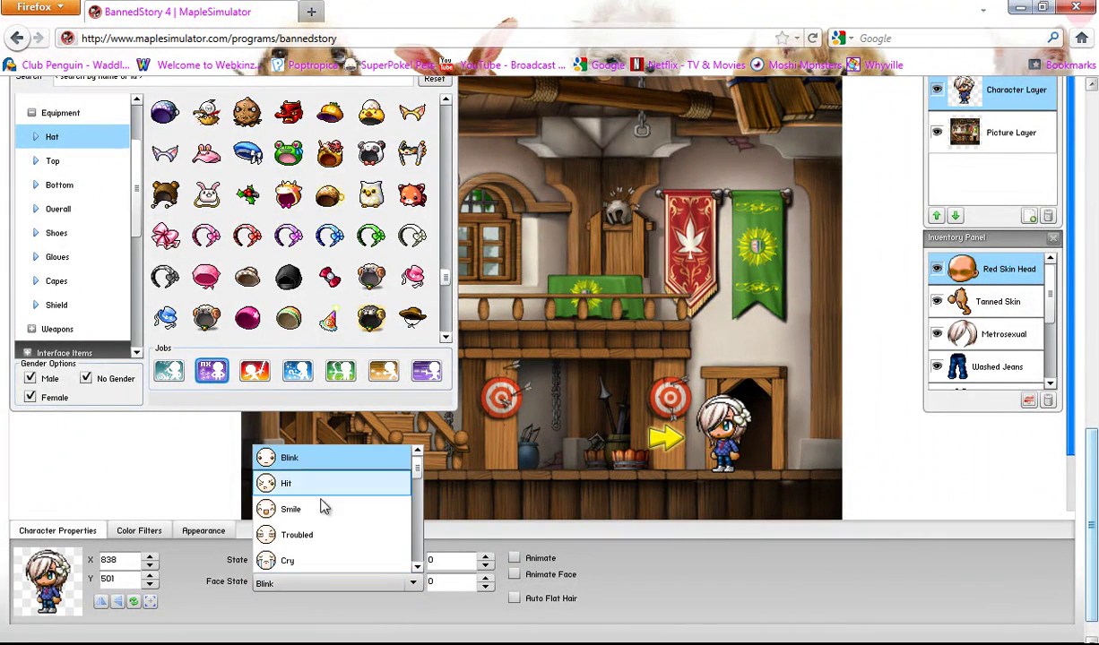
click(233, 582)
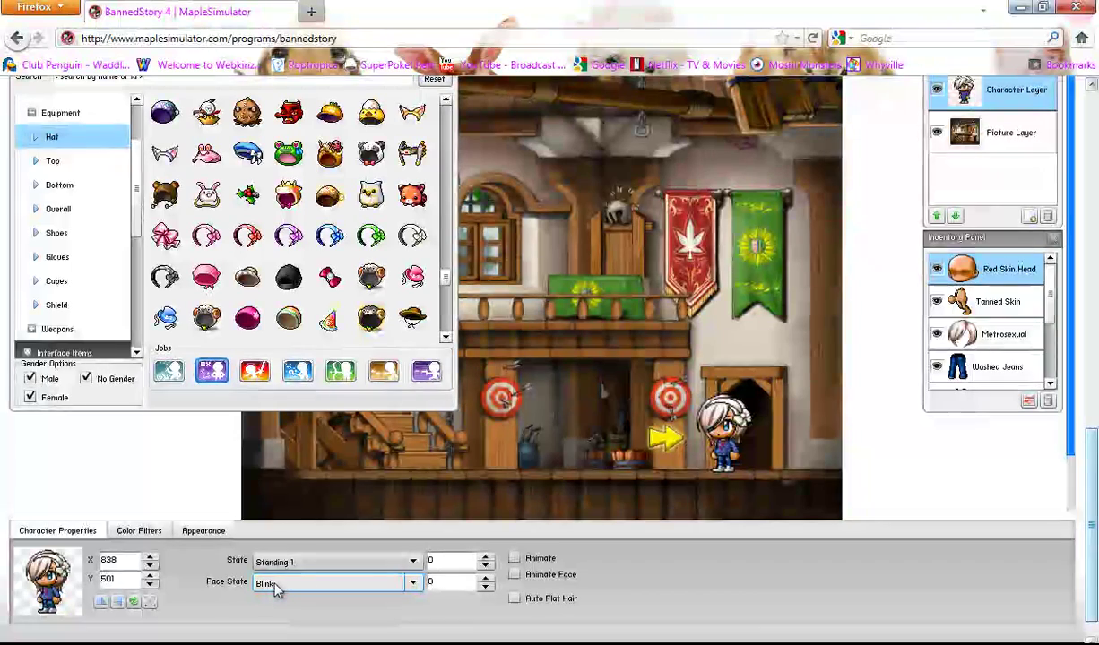
click(276, 587)
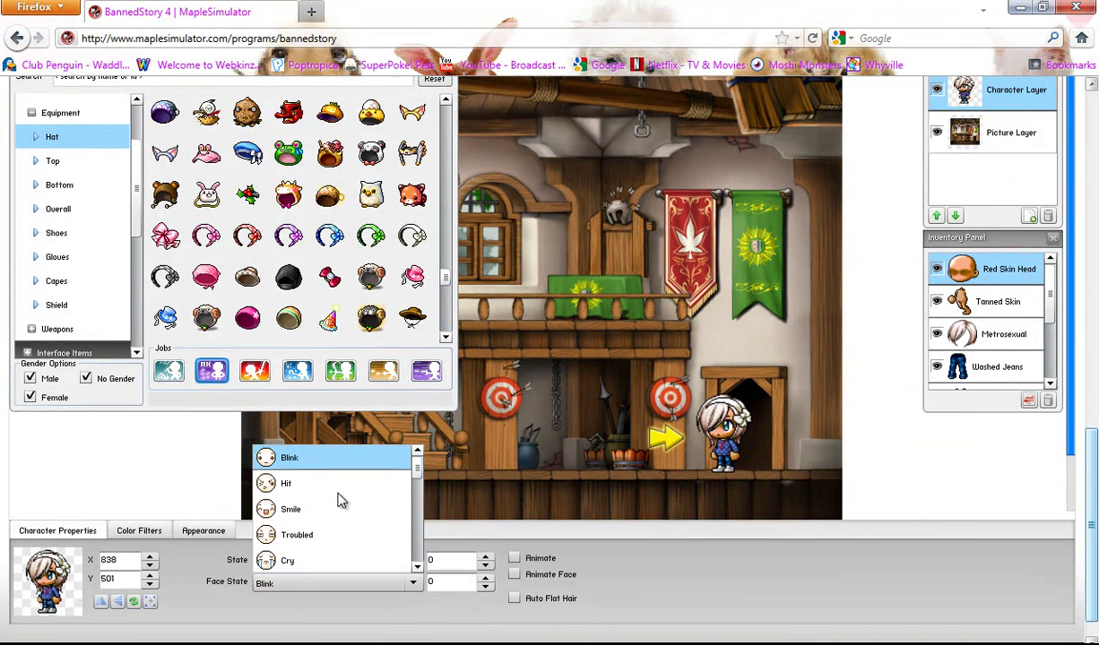
click(296, 534)
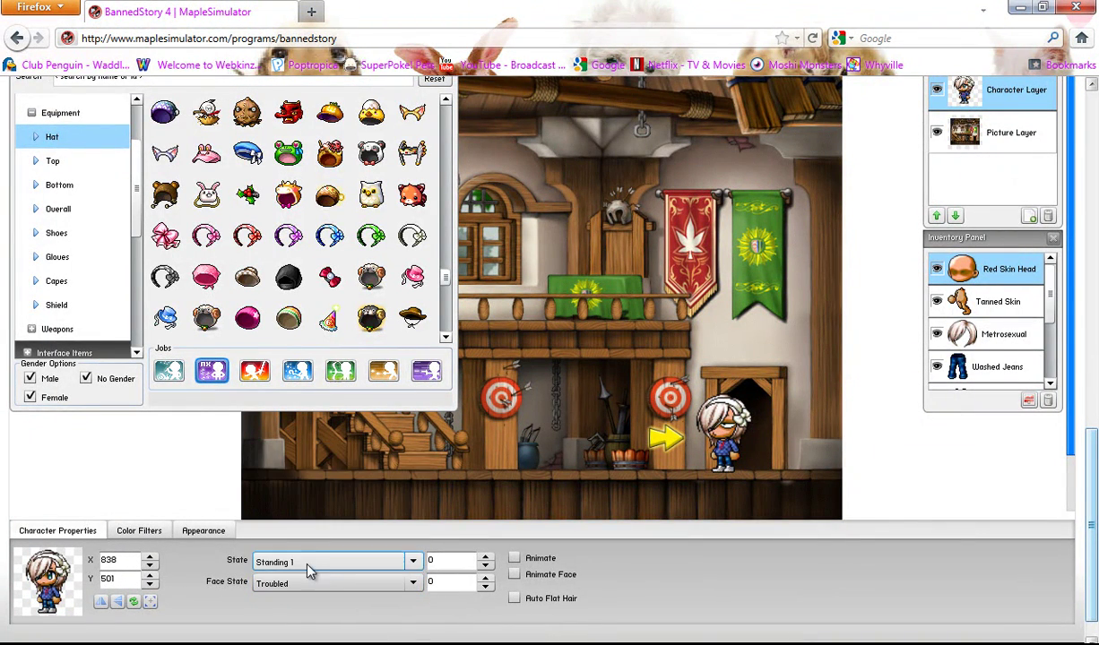
click(308, 580)
click(313, 509)
click(300, 583)
scroll(399, 538, down, 5)
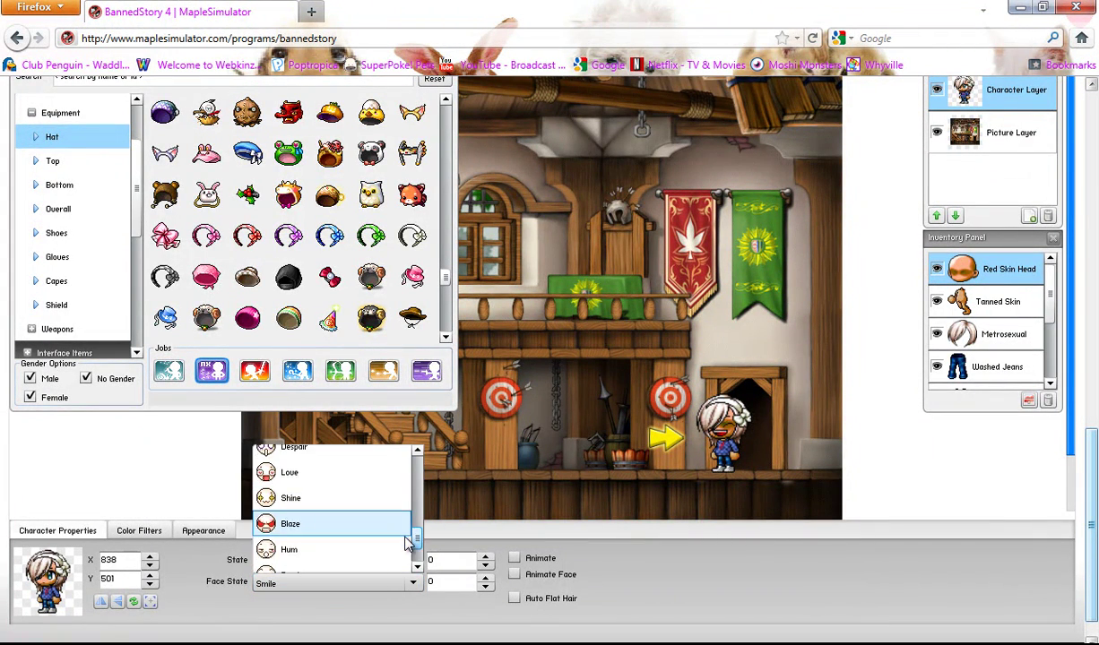
scroll(405, 538, up, 5)
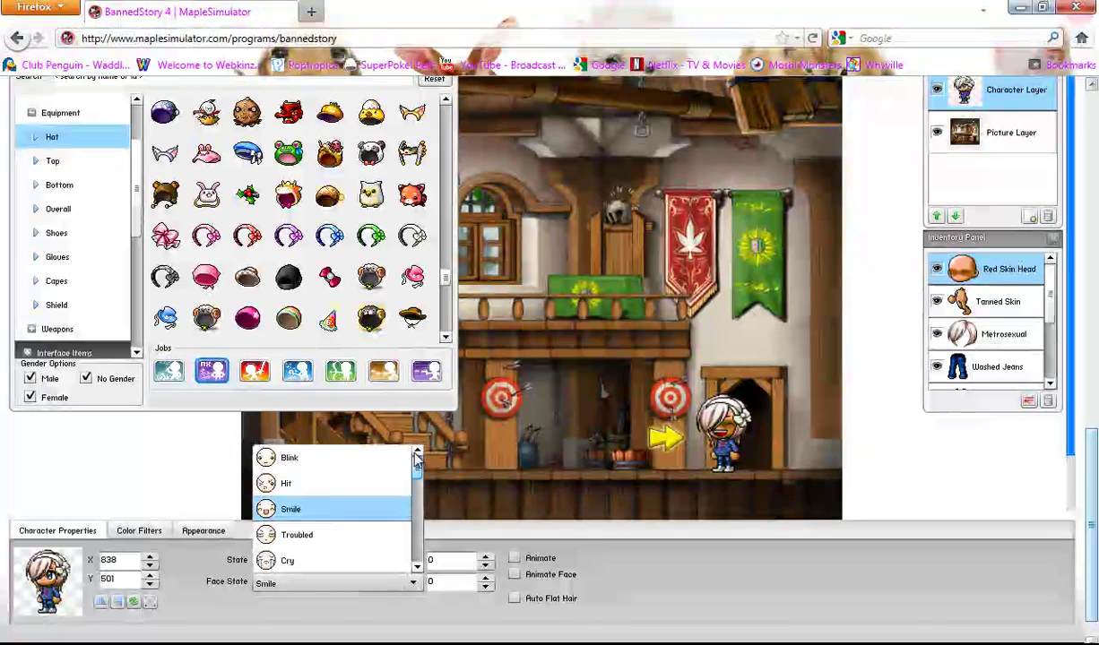
scroll(408, 502, down, 2)
scroll(410, 486, up, 1)
click(351, 517)
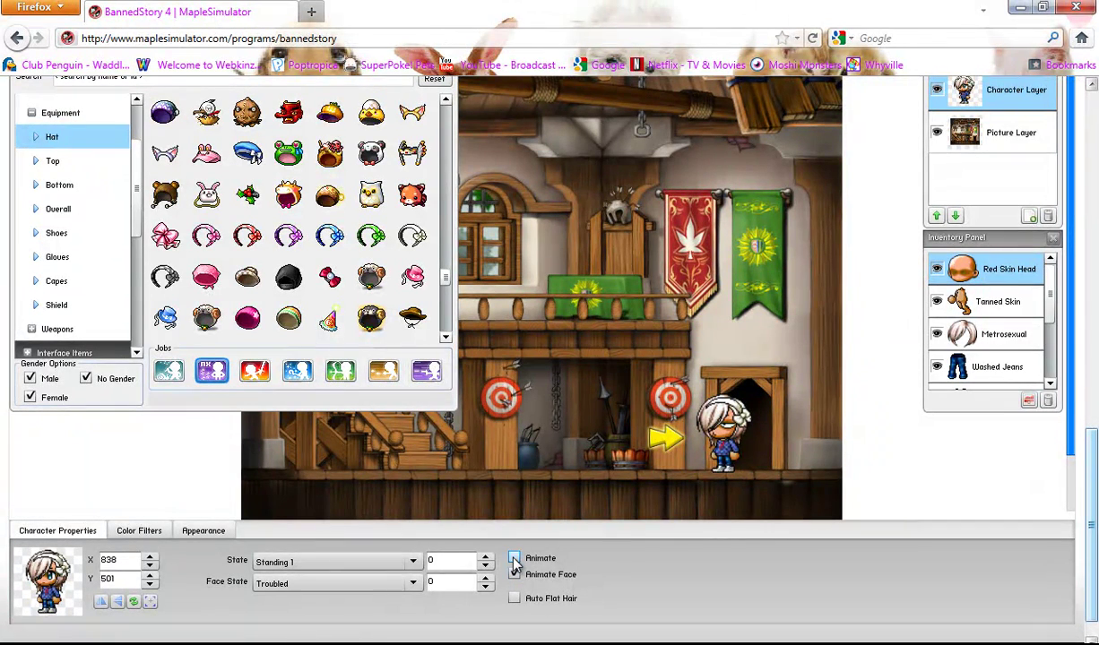
Set the body State to the Weapon Shoot 1 pose.
mouse_move(728, 458)
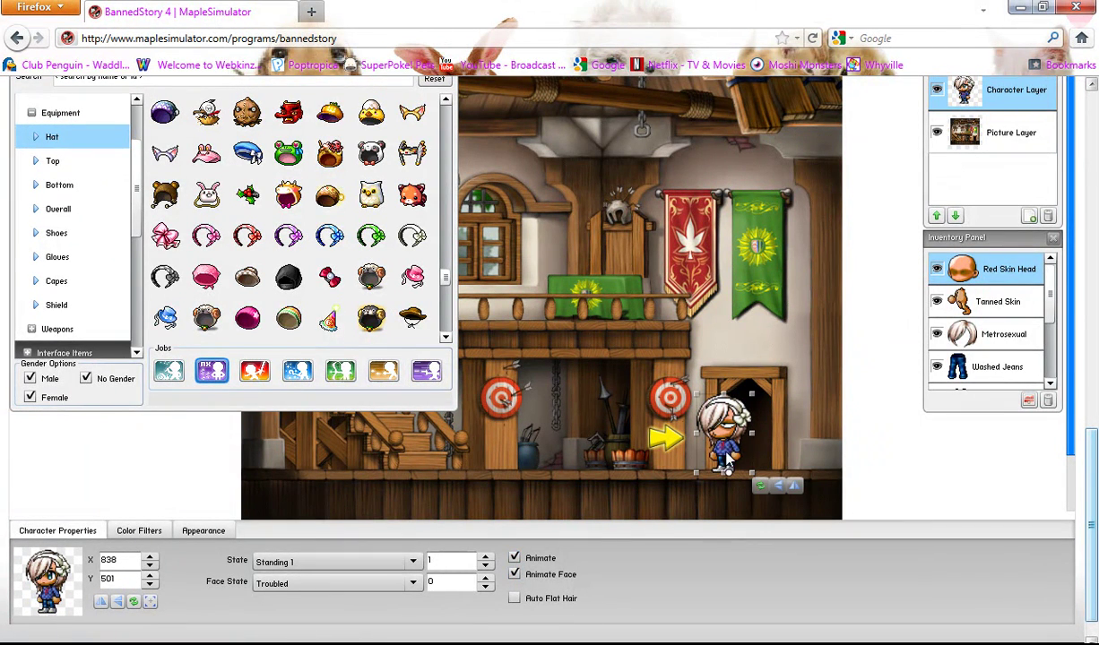
click(303, 563)
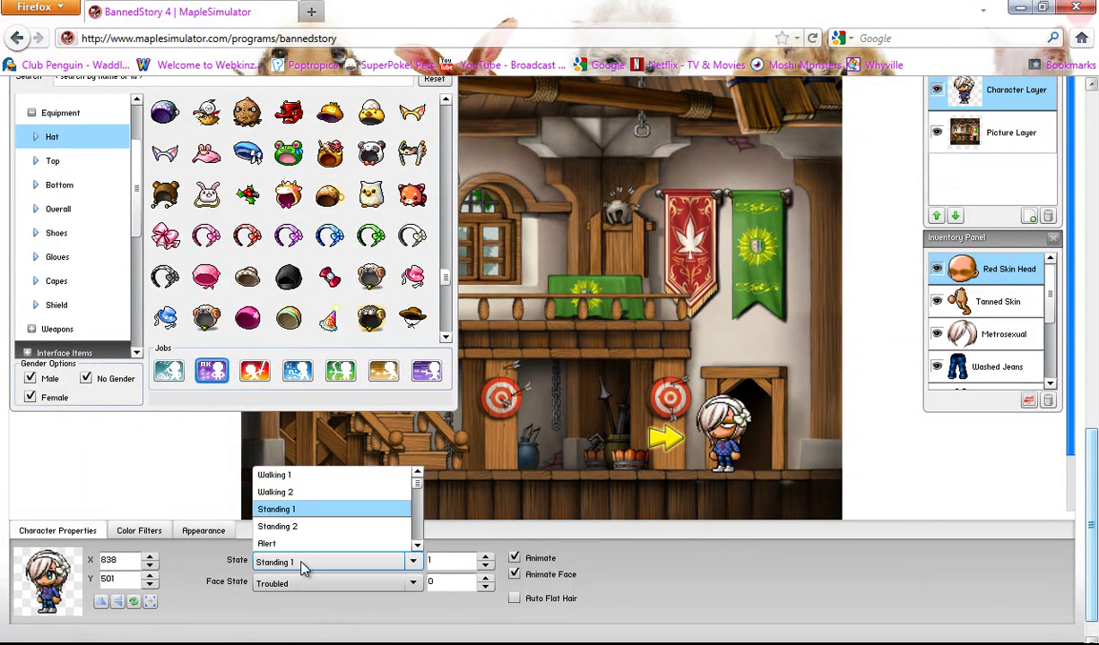
click(327, 475)
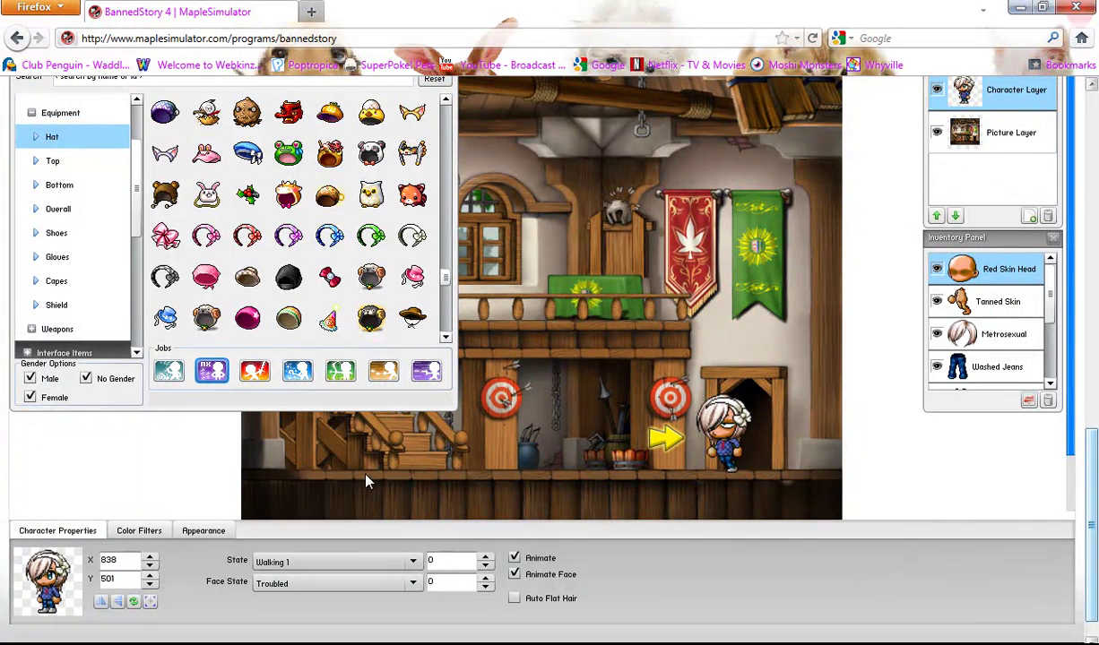
click(338, 563)
click(332, 538)
click(323, 560)
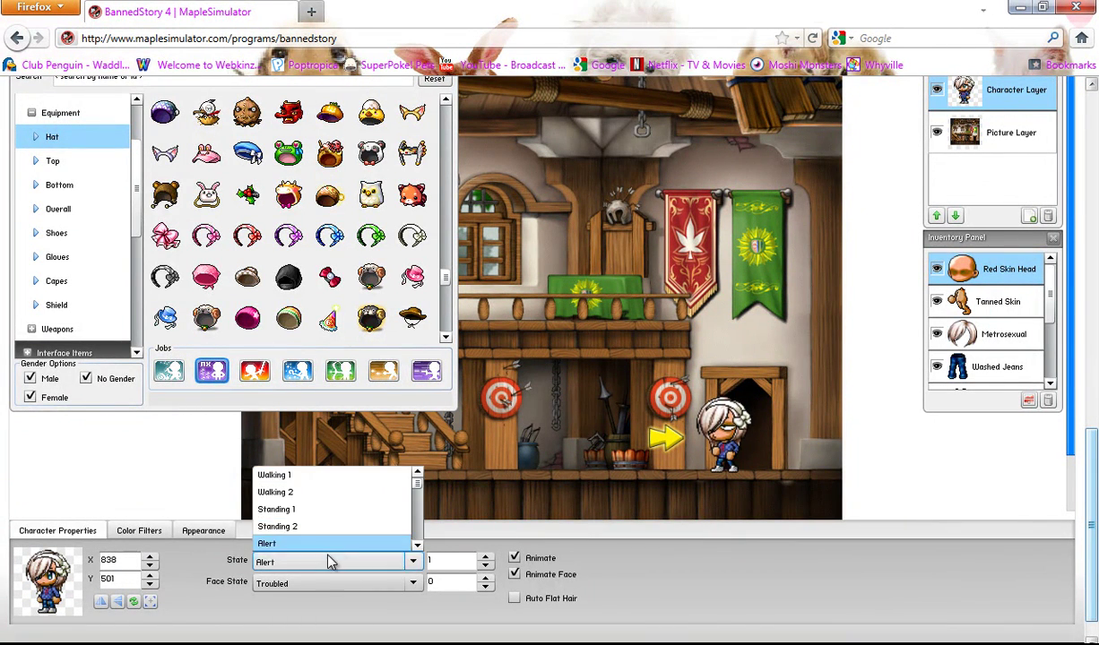
scroll(345, 515, down, 5)
click(354, 529)
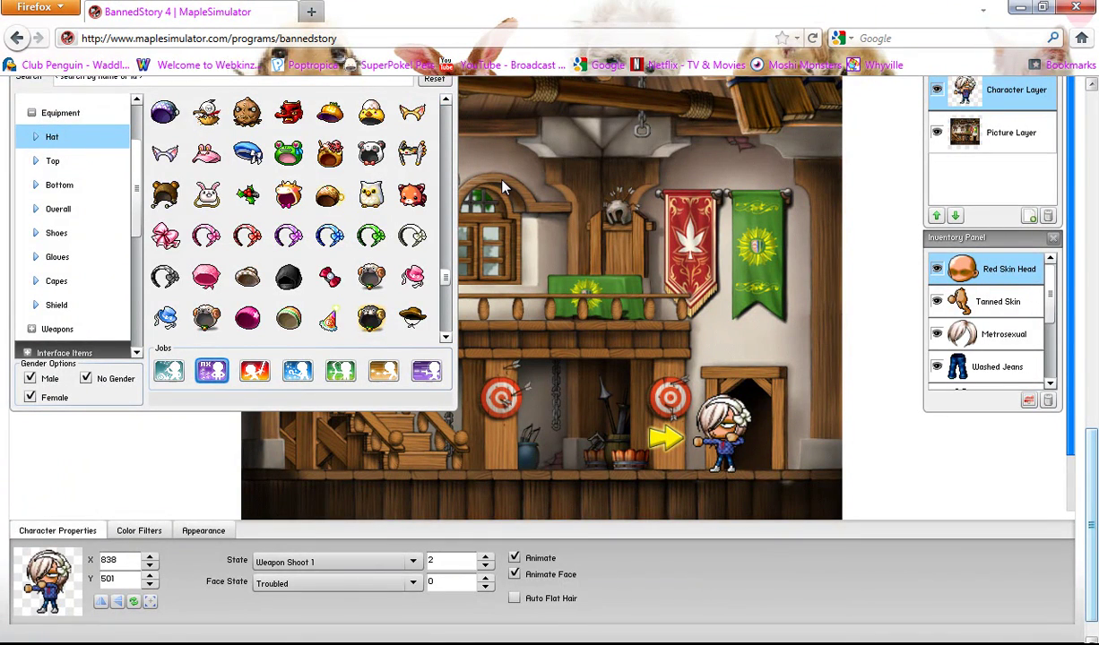
Shift the gallery panel slightly right and fold away the Equipment categories.
scroll(744, 405, up, 2)
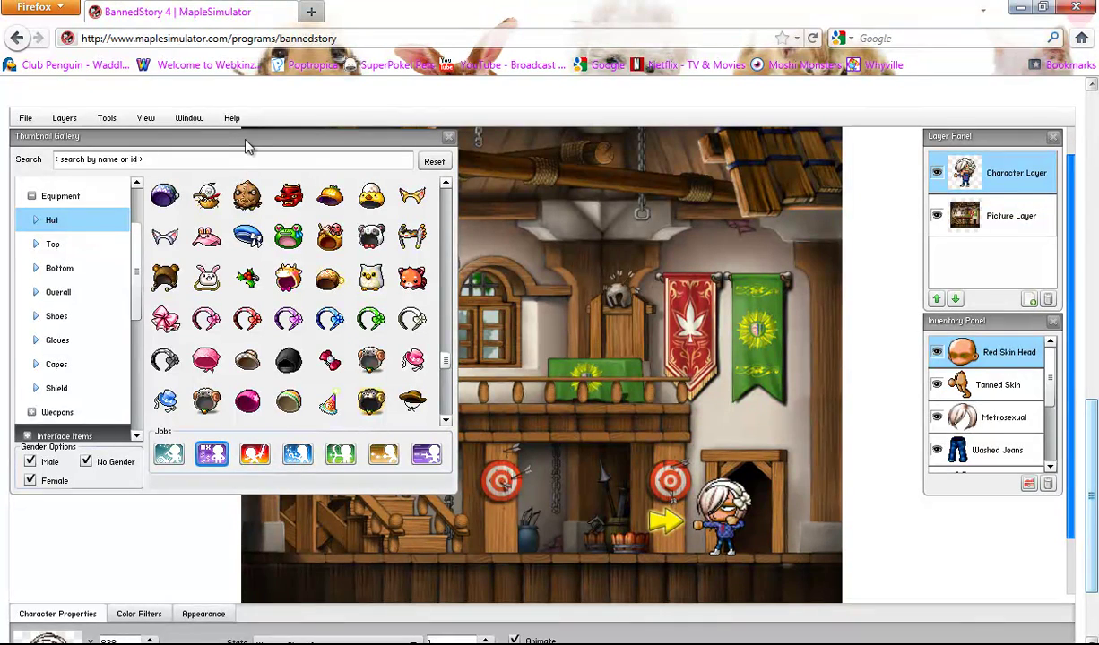
drag(246, 141, 254, 142)
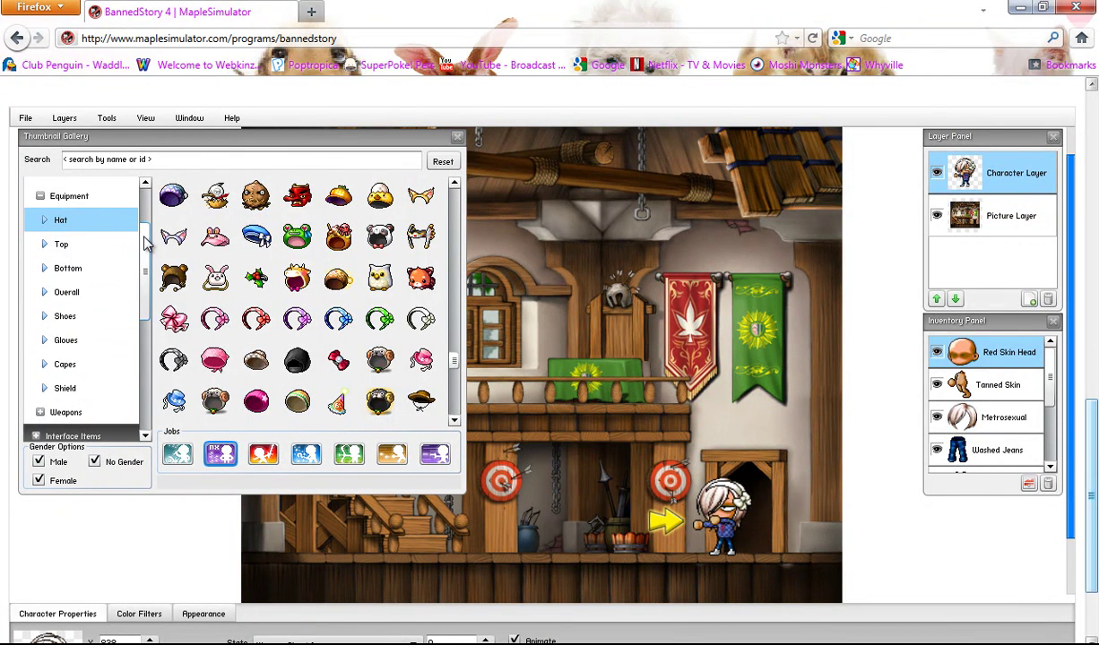
drag(144, 237, 101, 197)
click(102, 223)
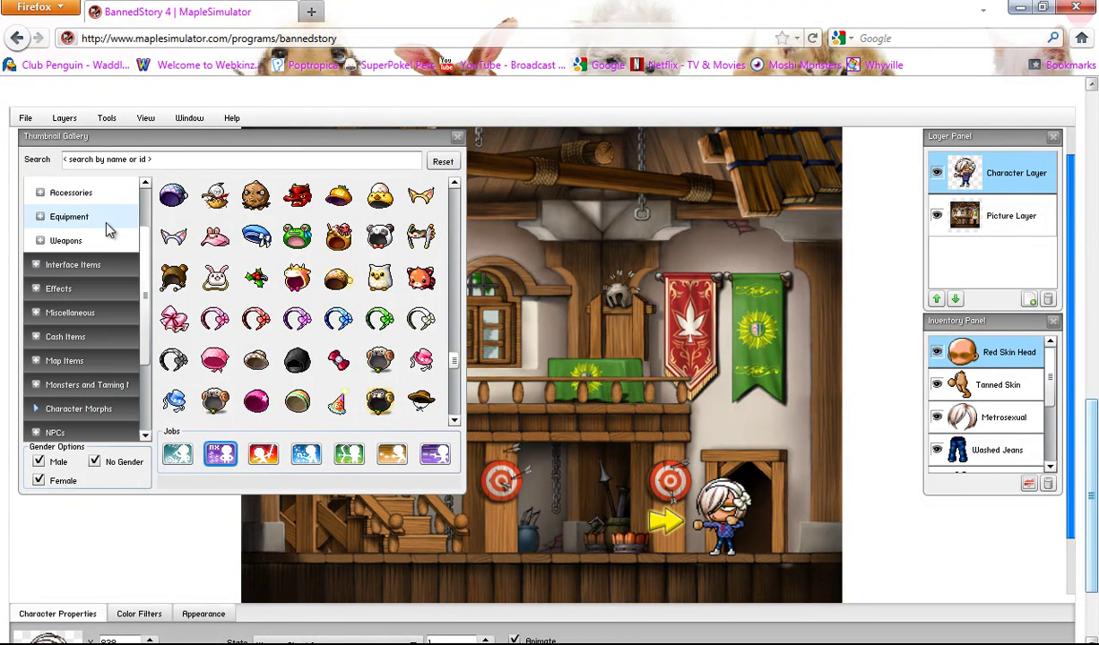
Expand Weapons, browse the Special NX weapon groups, then collapse the subcategories.
click(116, 244)
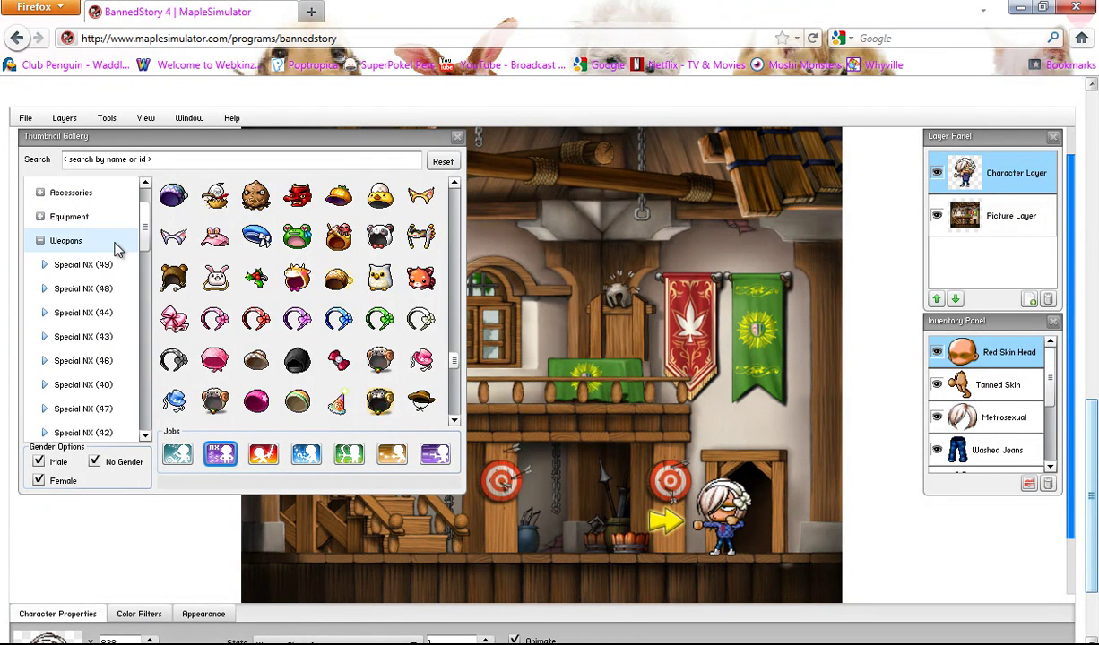
scroll(147, 233, down, 3)
click(90, 249)
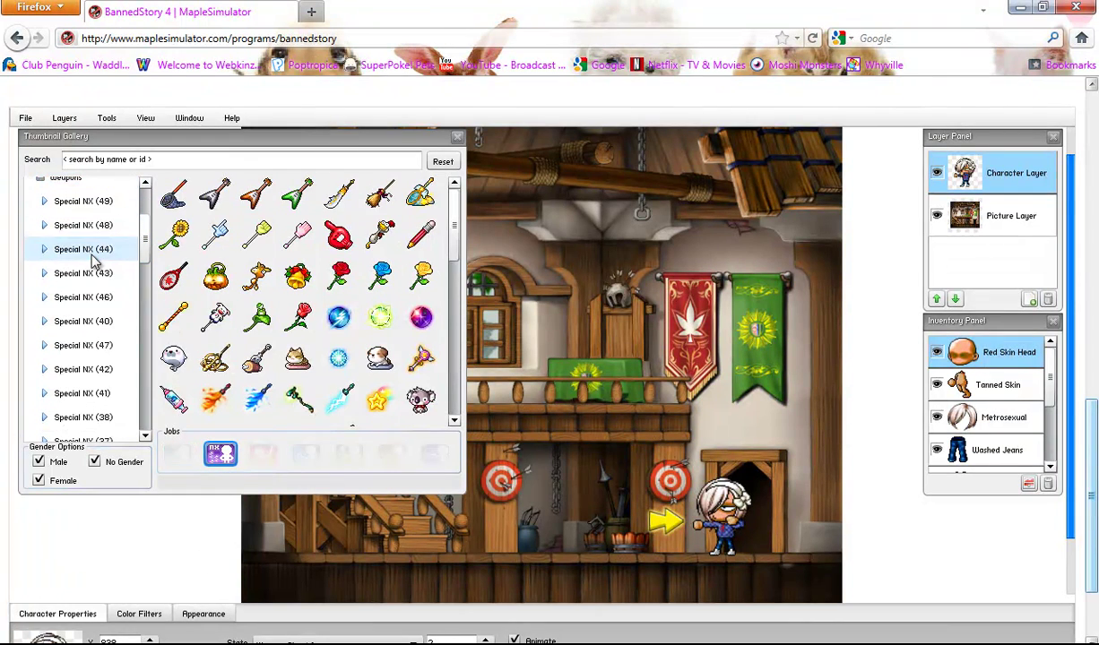
click(108, 297)
click(109, 321)
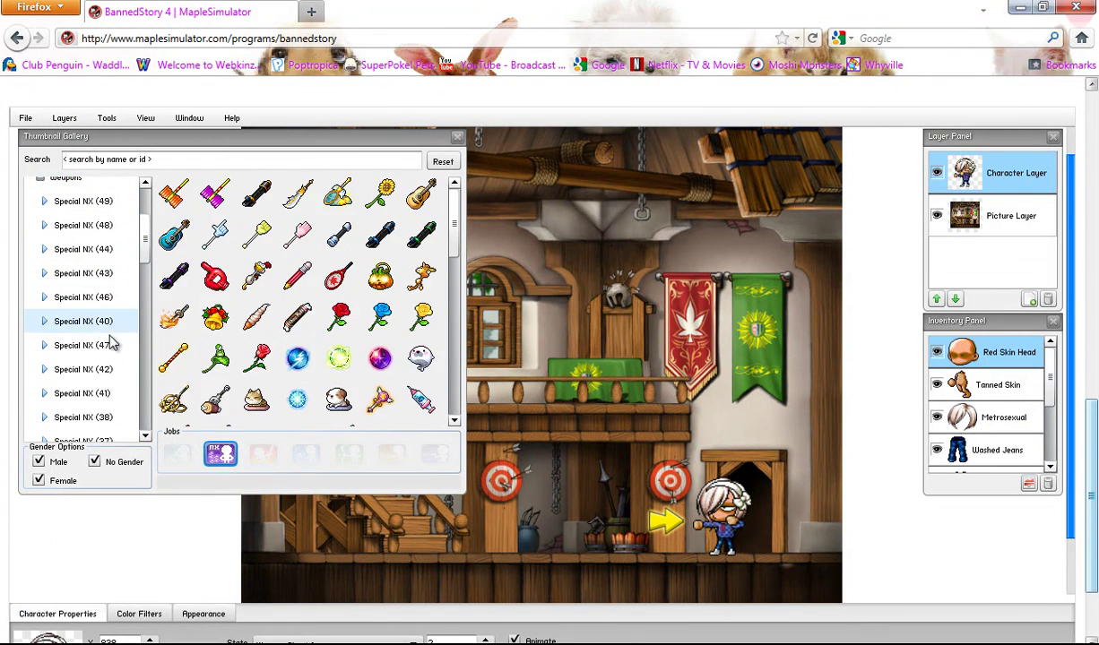
click(106, 368)
scroll(134, 269, up, 5)
click(125, 310)
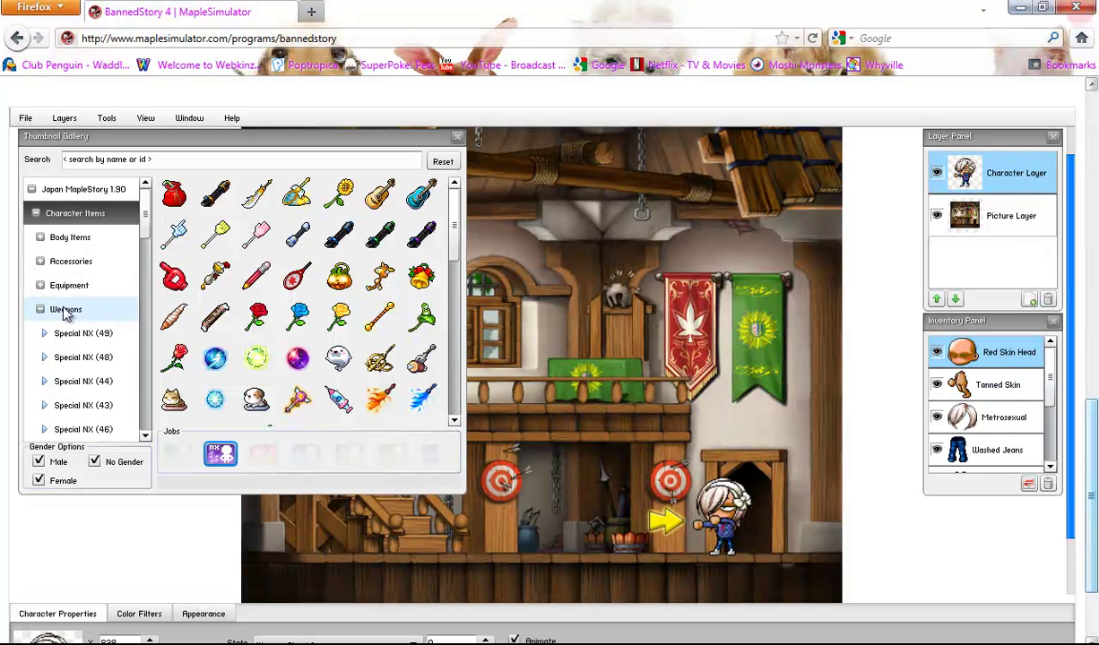
Add a plain white Normal Chat Balloon and drag it just above the girl.
click(98, 215)
click(99, 235)
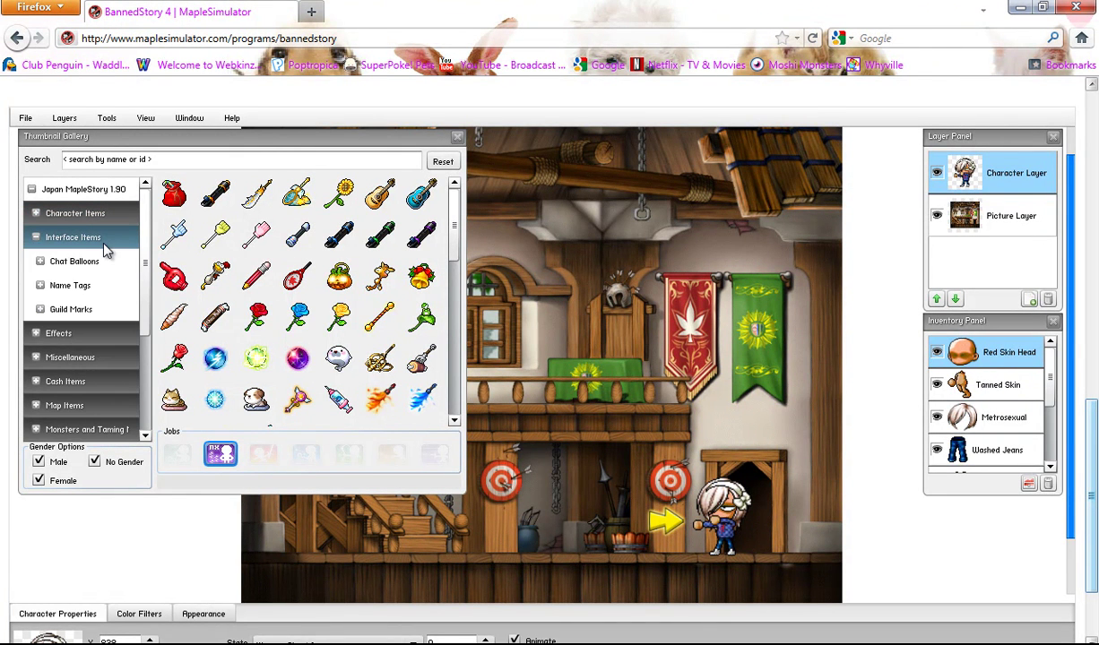
click(98, 259)
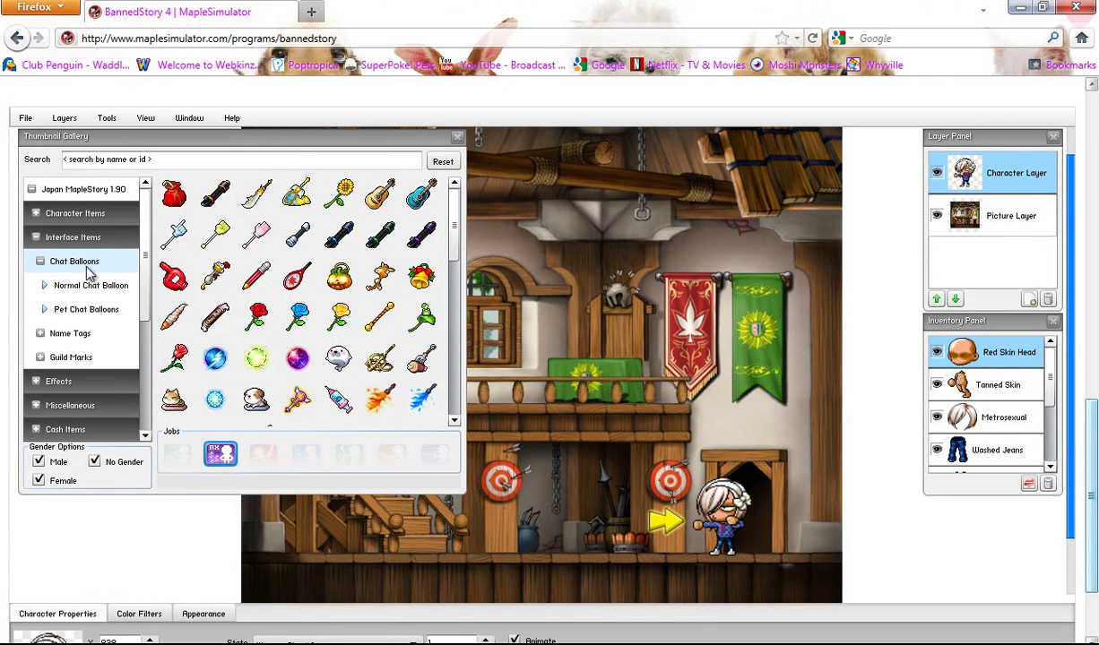
click(80, 285)
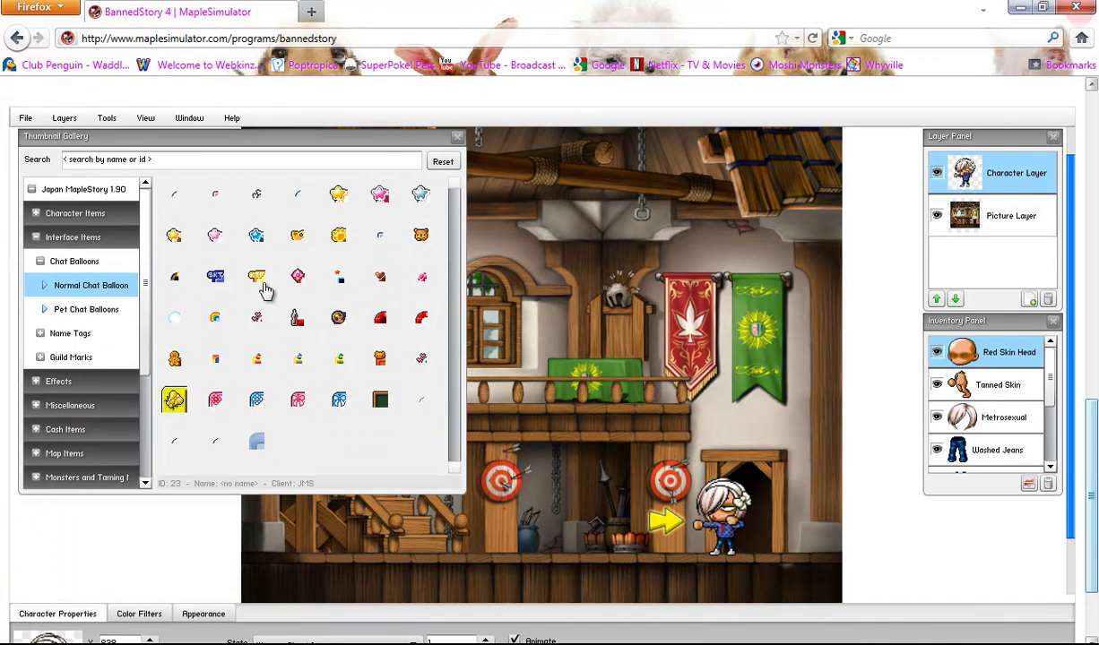
click(179, 448)
drag(514, 484, 744, 427)
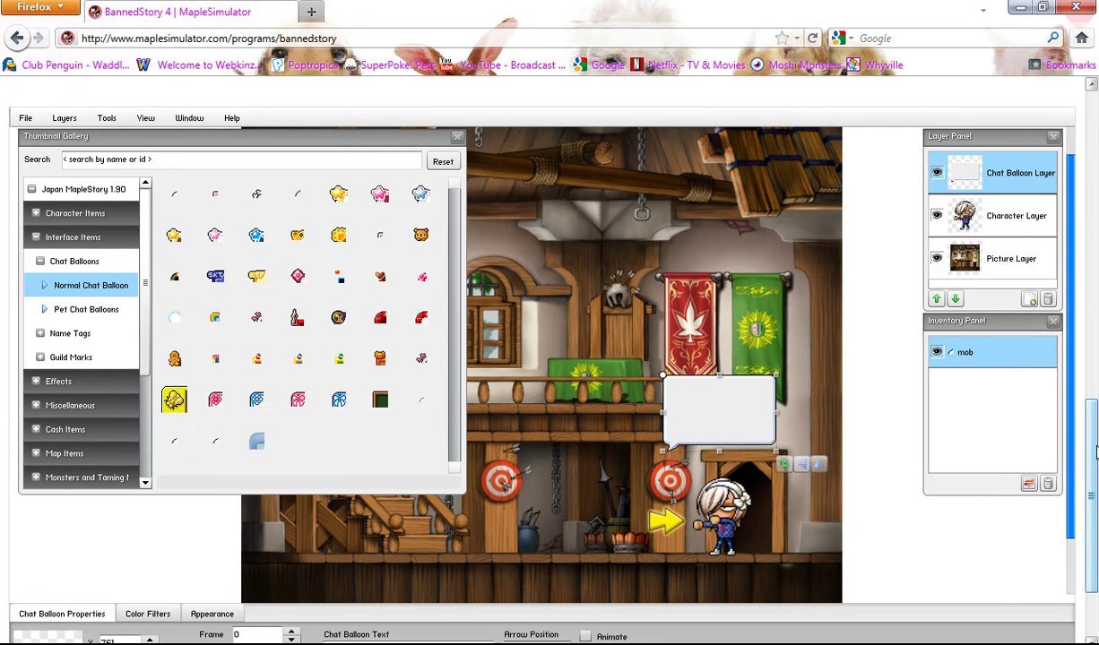
scroll(1092, 466, down, 2)
scroll(1092, 466, up, 1)
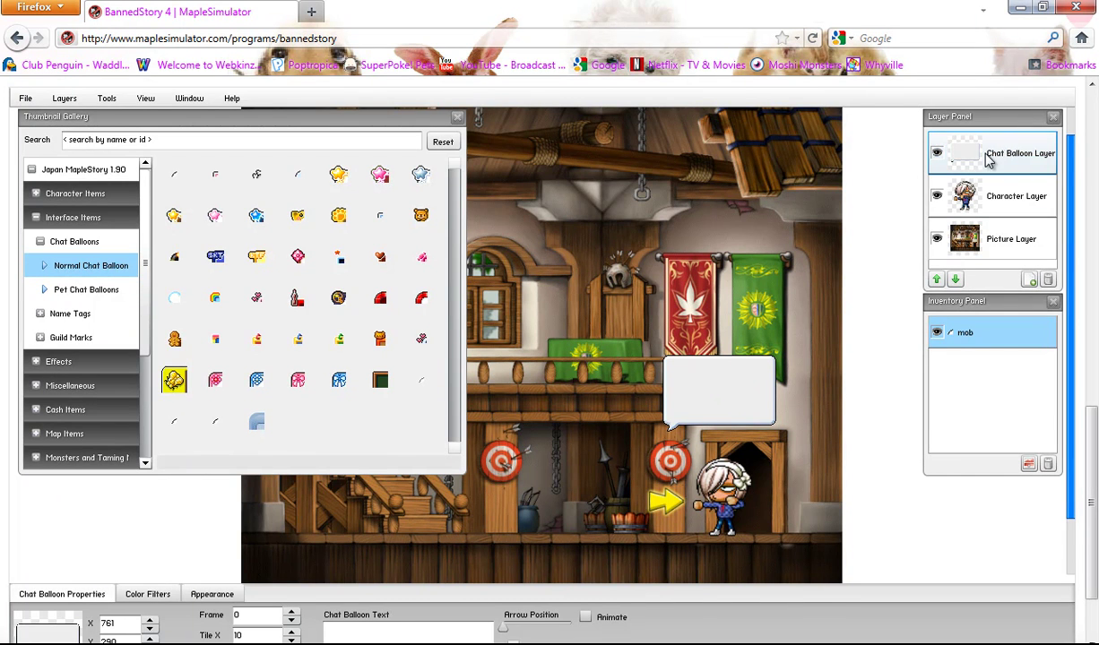
Set the chat balloon's text to 'hi' and check its Appearance settings.
scroll(1072, 529, down, 2)
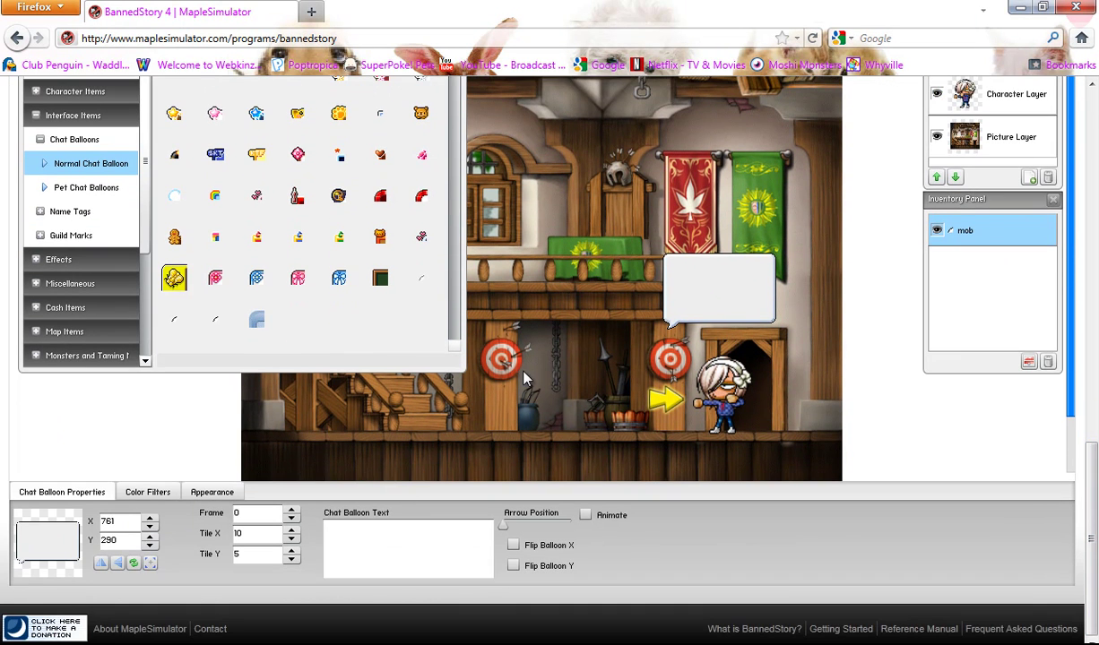
click(387, 562)
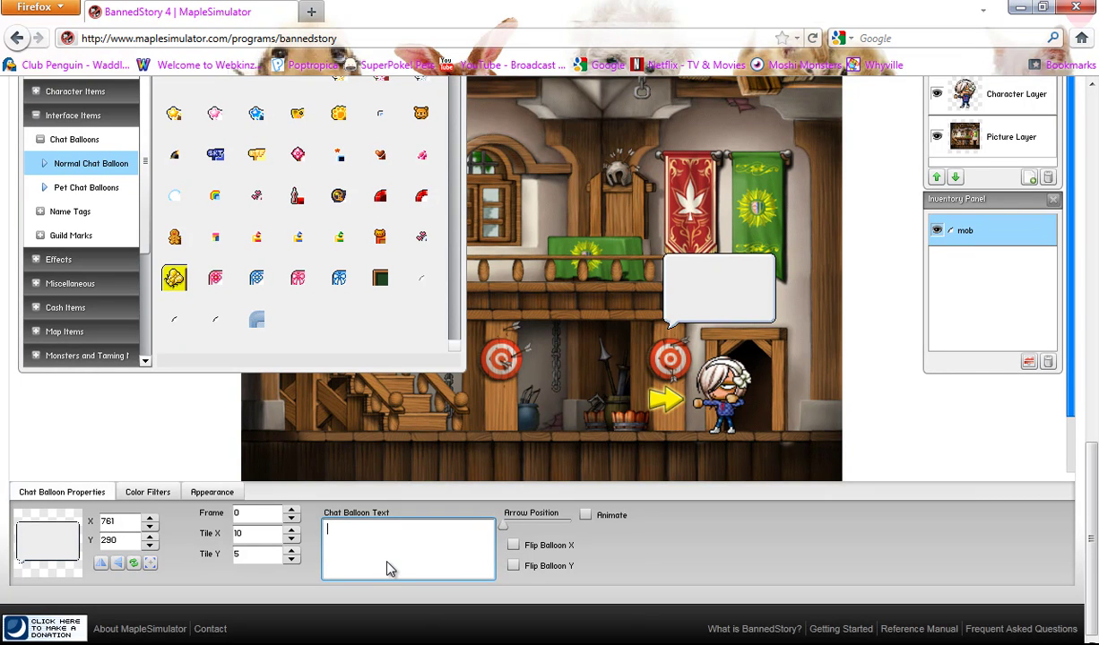
text(hi)
click(208, 495)
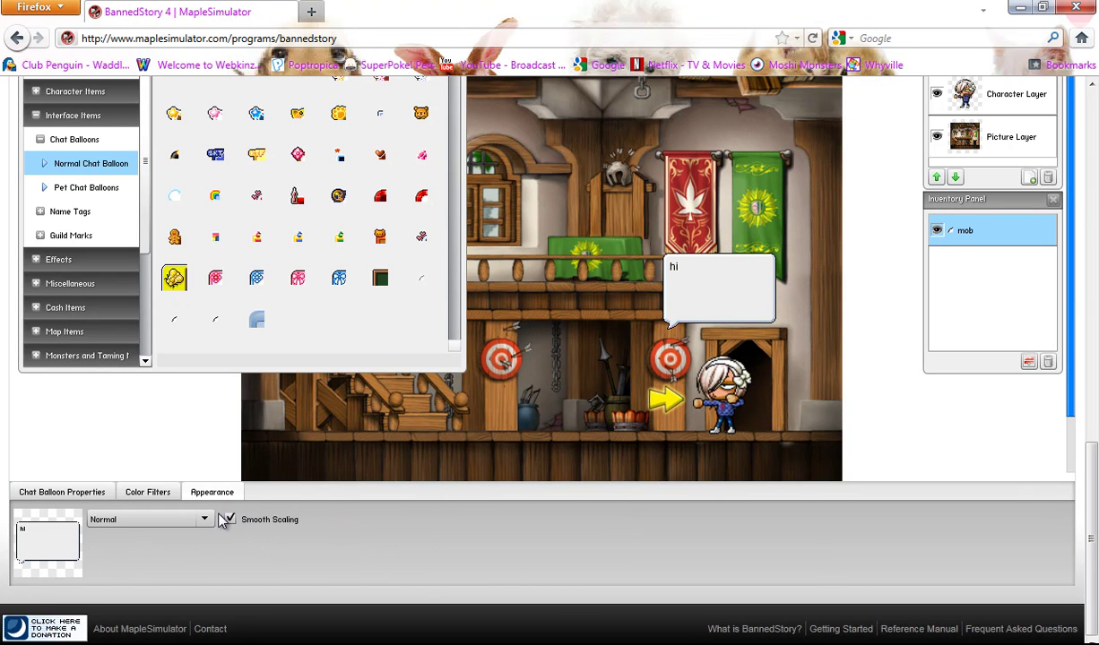
click(55, 495)
Enlarge the balloon and raise it to X 727, Y 262 above the girl.
click(680, 282)
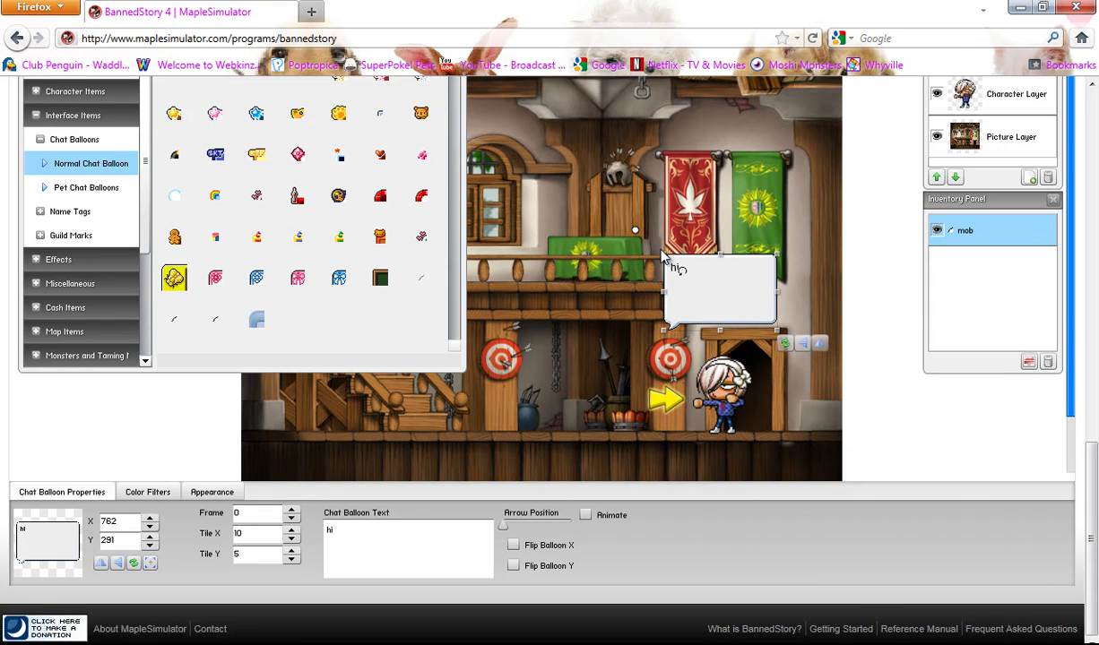
mouse_move(664, 260)
mouse_down()
mouse_move(696, 284)
mouse_move(658, 242)
mouse_up()
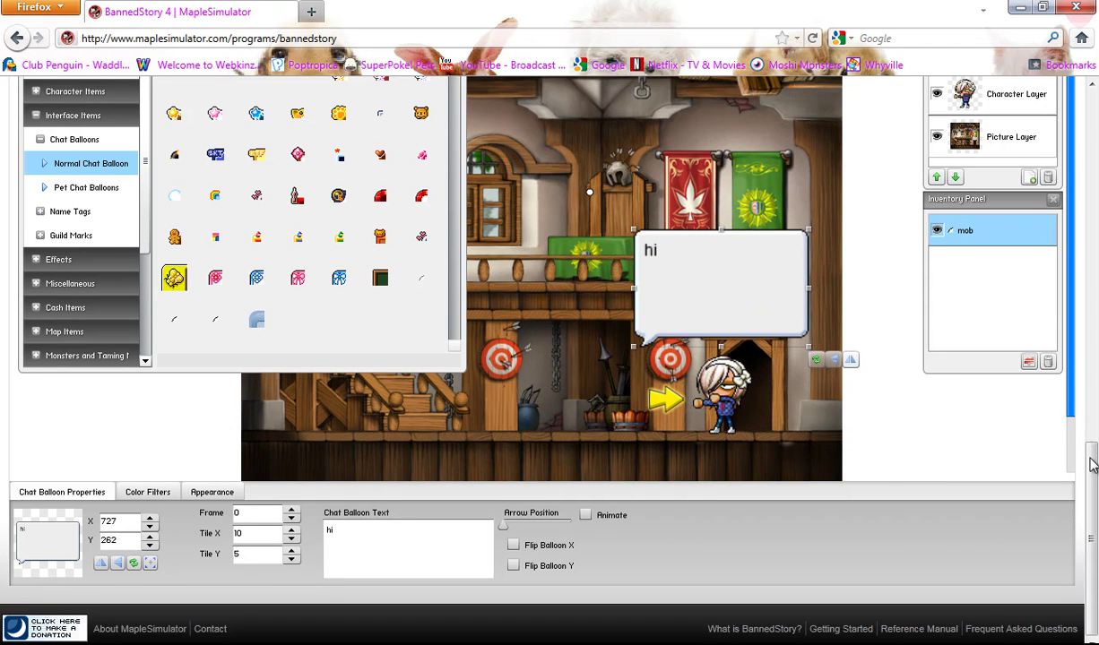
scroll(1093, 464, up, 2)
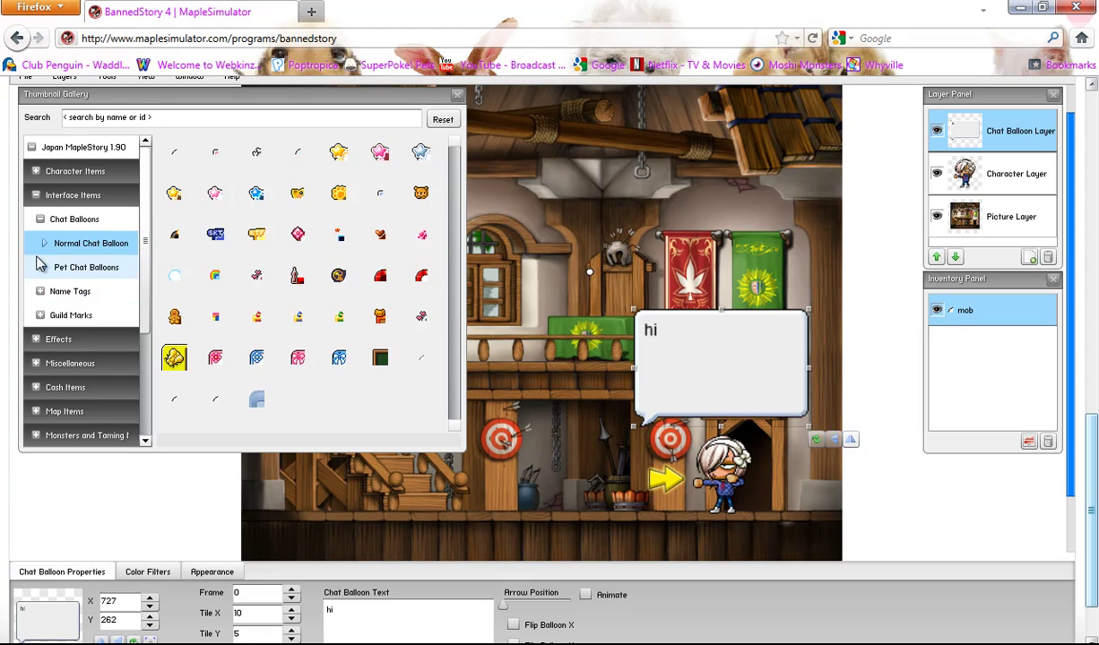
Collapse Chat Balloons and Interface Items, then browse Cash Items > Miscellaneous > Seats.
click(74, 219)
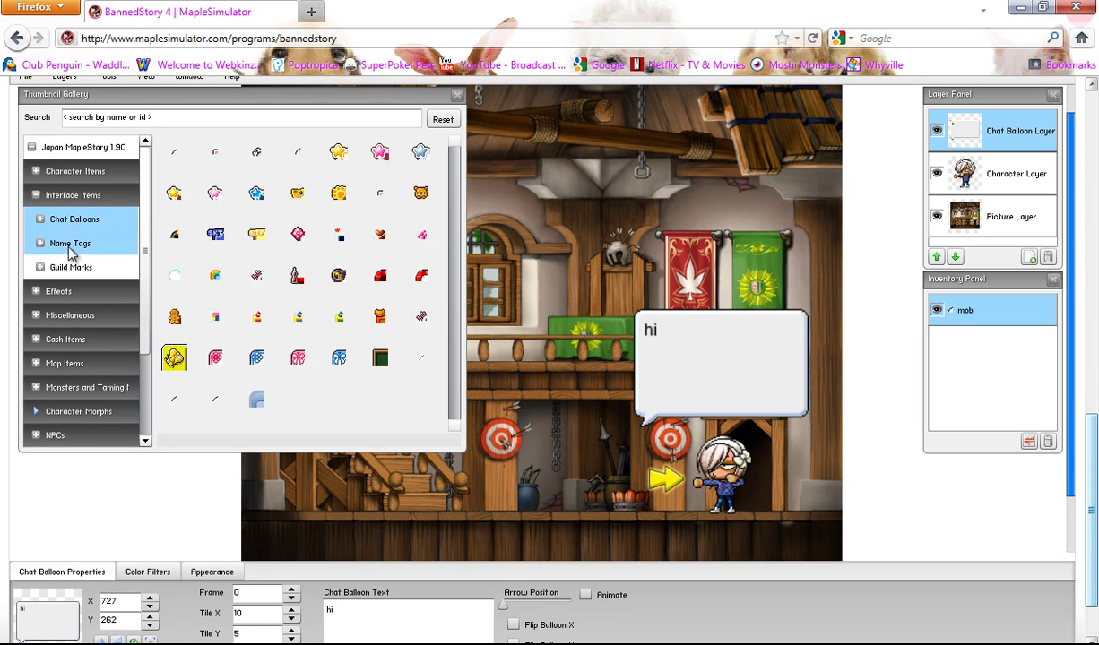
click(76, 197)
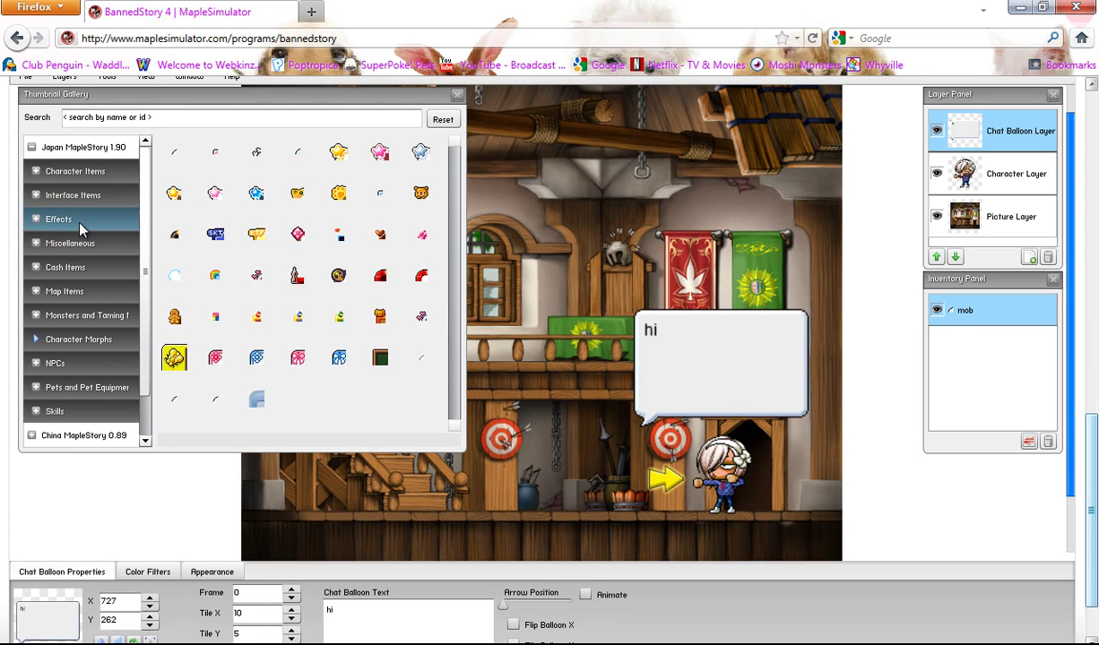
click(70, 269)
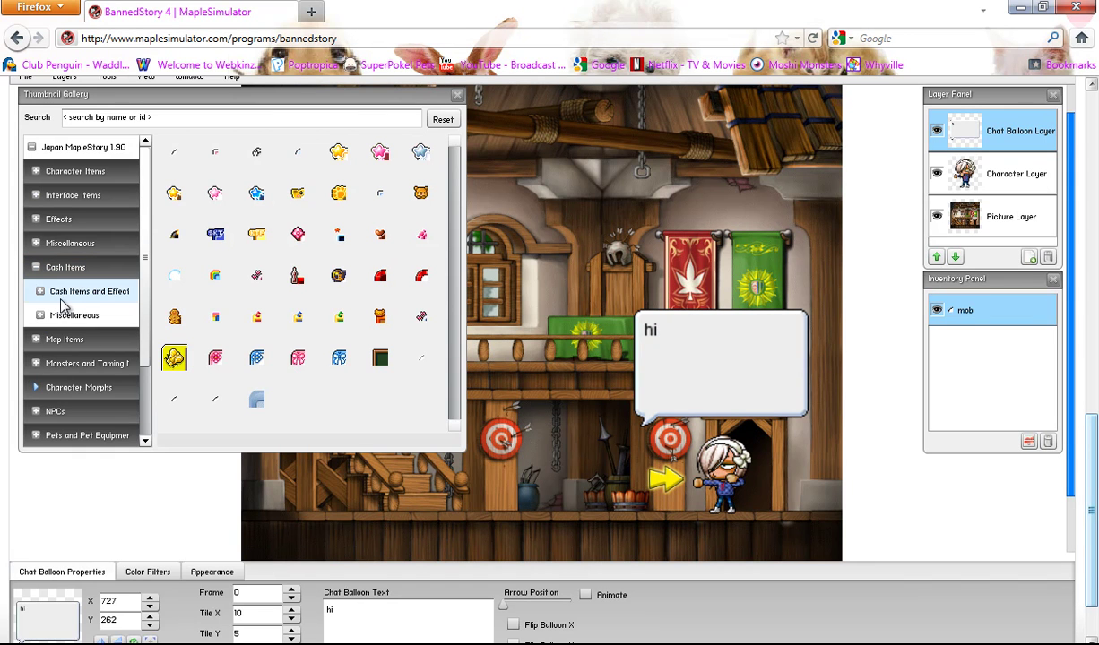
click(63, 309)
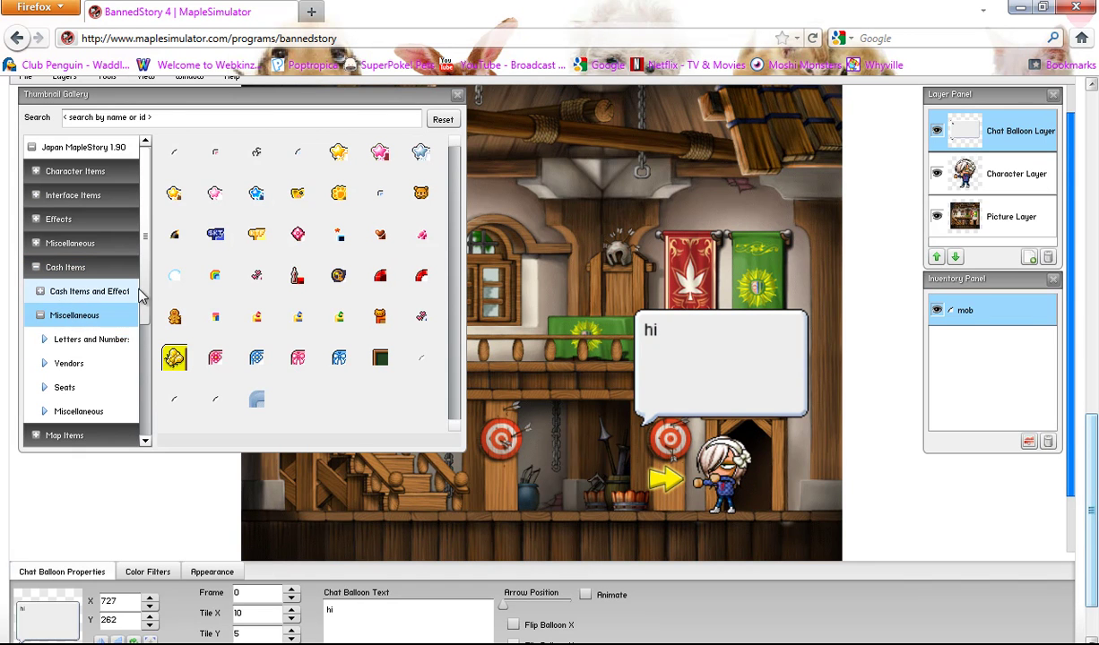
drag(142, 293, 139, 315)
click(66, 357)
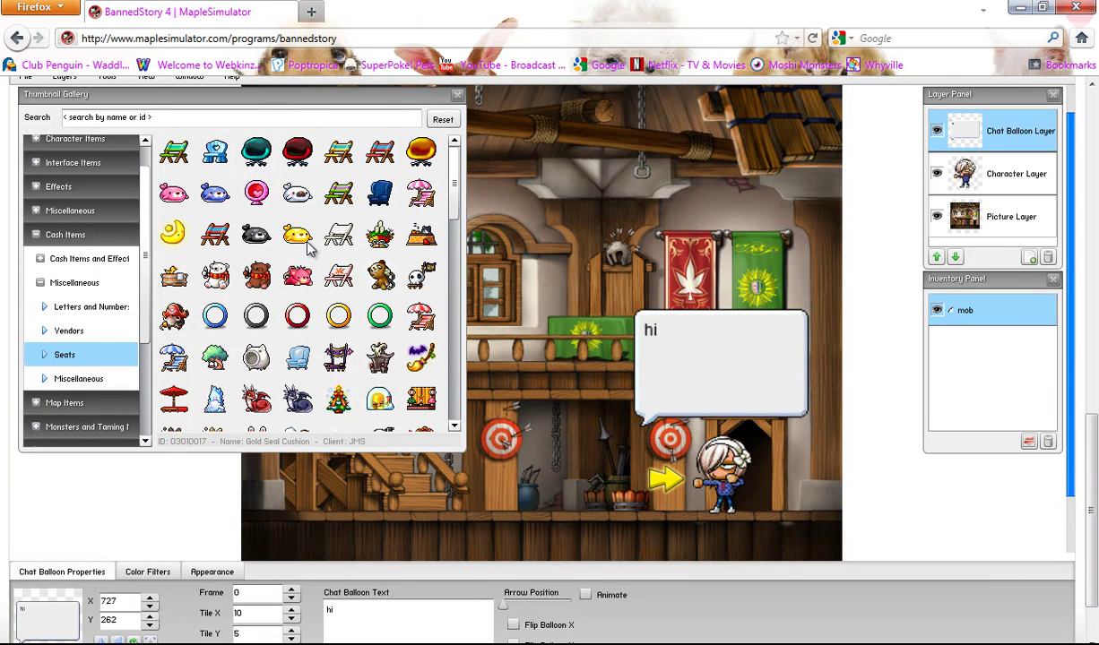
click(81, 285)
click(97, 260)
click(98, 262)
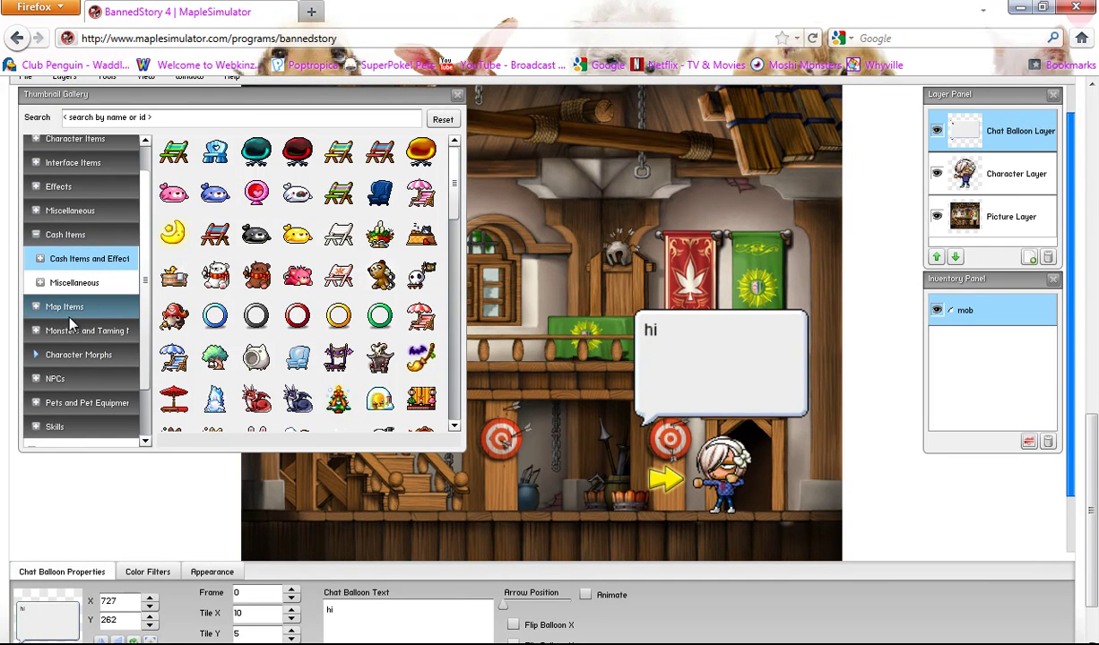
click(90, 229)
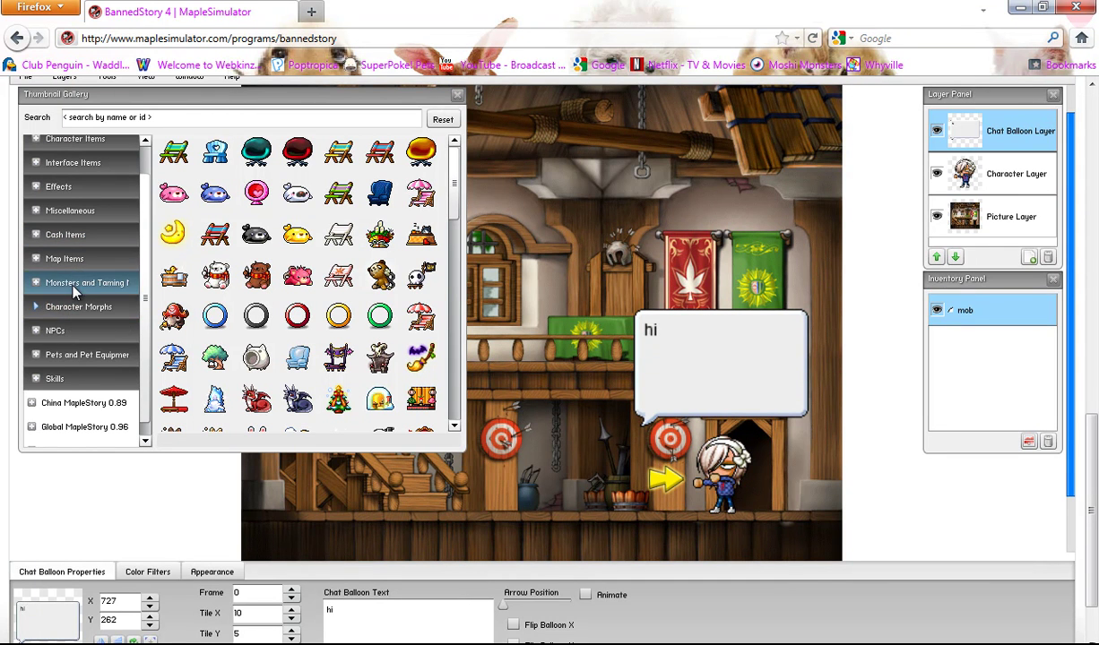
Show the Pets thumbnails from Pets and Pet Equipment, then collapse the category list.
click(67, 355)
click(57, 378)
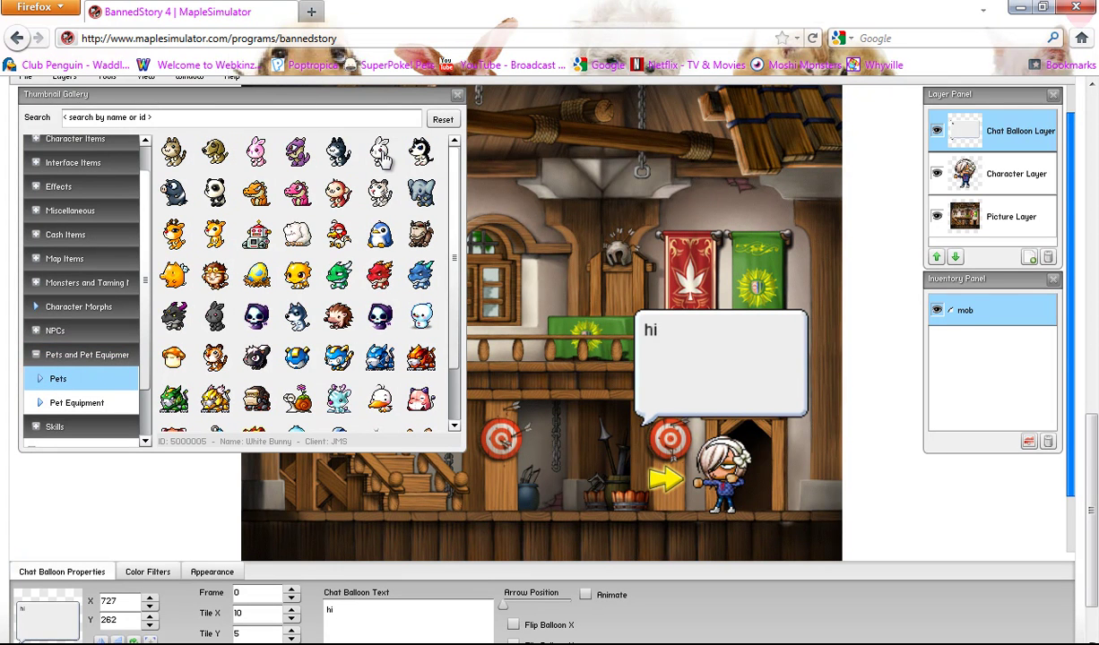
drag(455, 182, 452, 242)
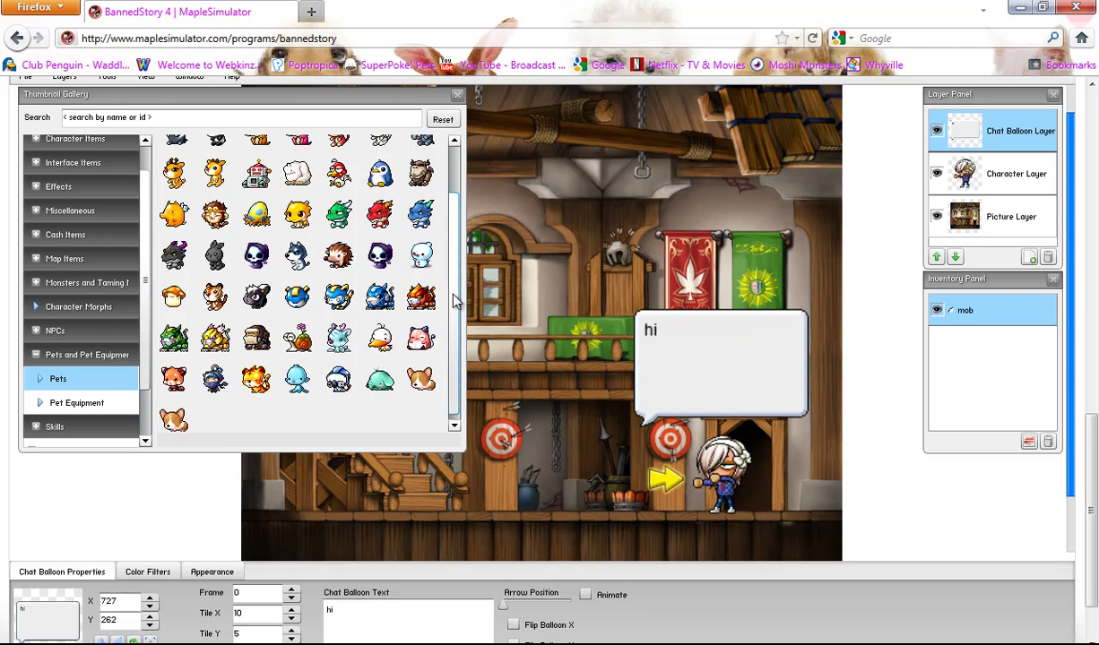
scroll(452, 272, up, 2)
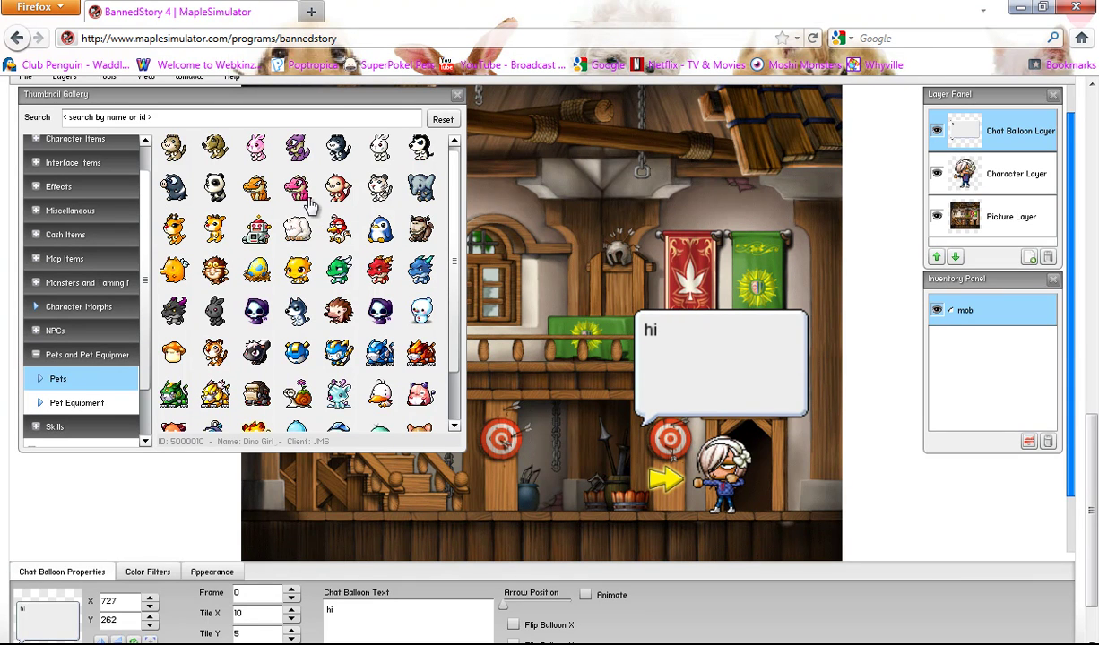
click(94, 358)
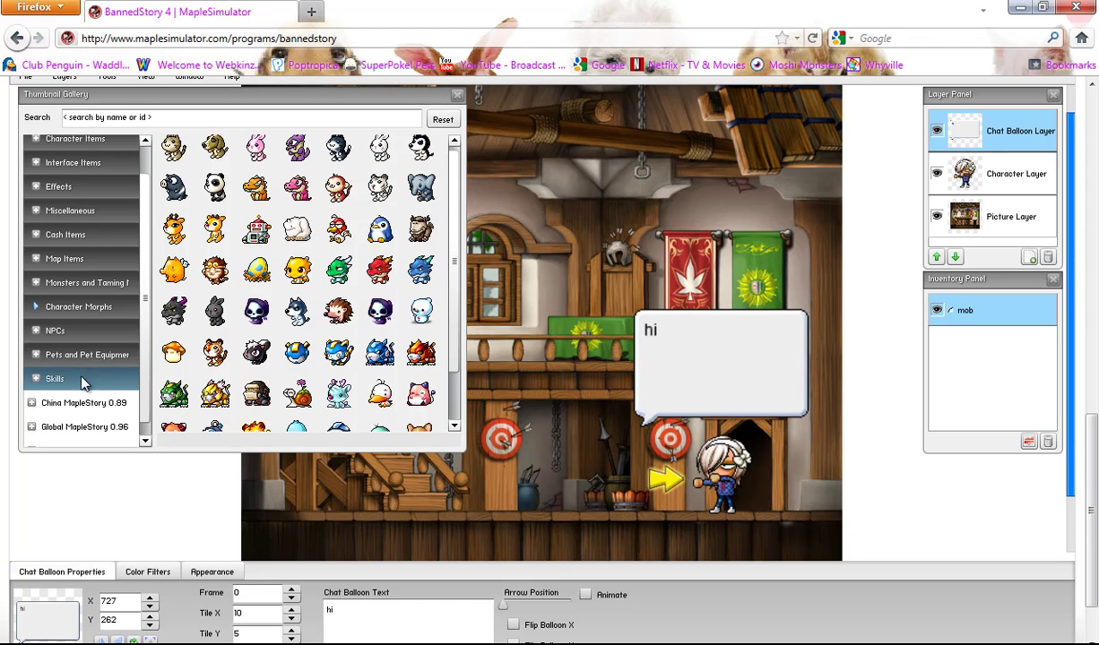
scroll(107, 358, up, 1)
click(81, 356)
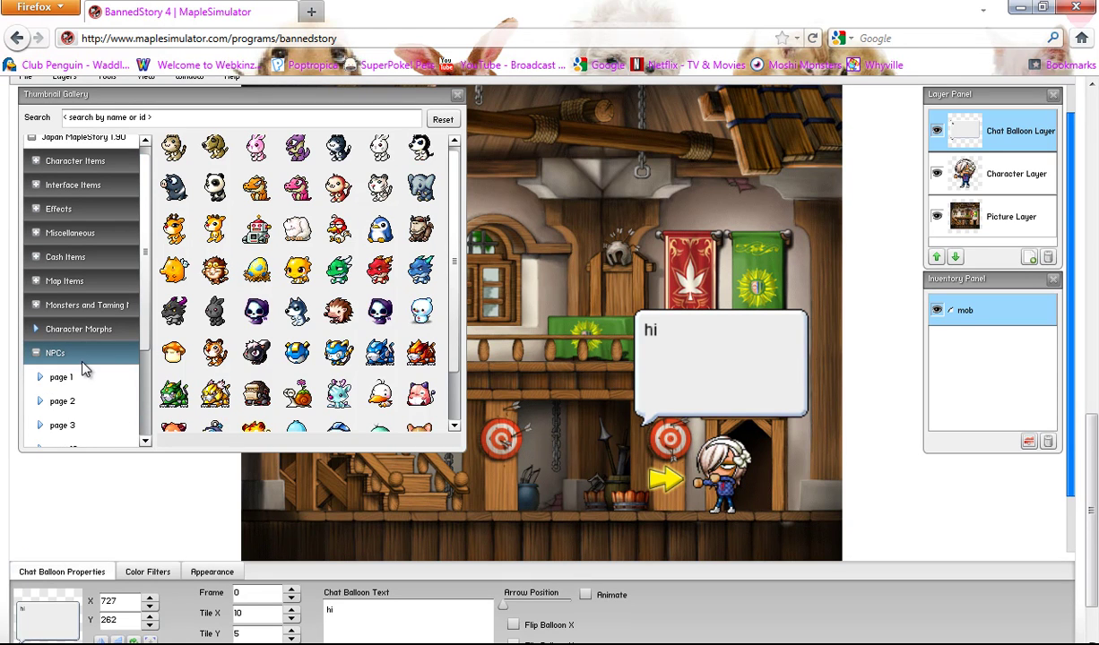
click(81, 356)
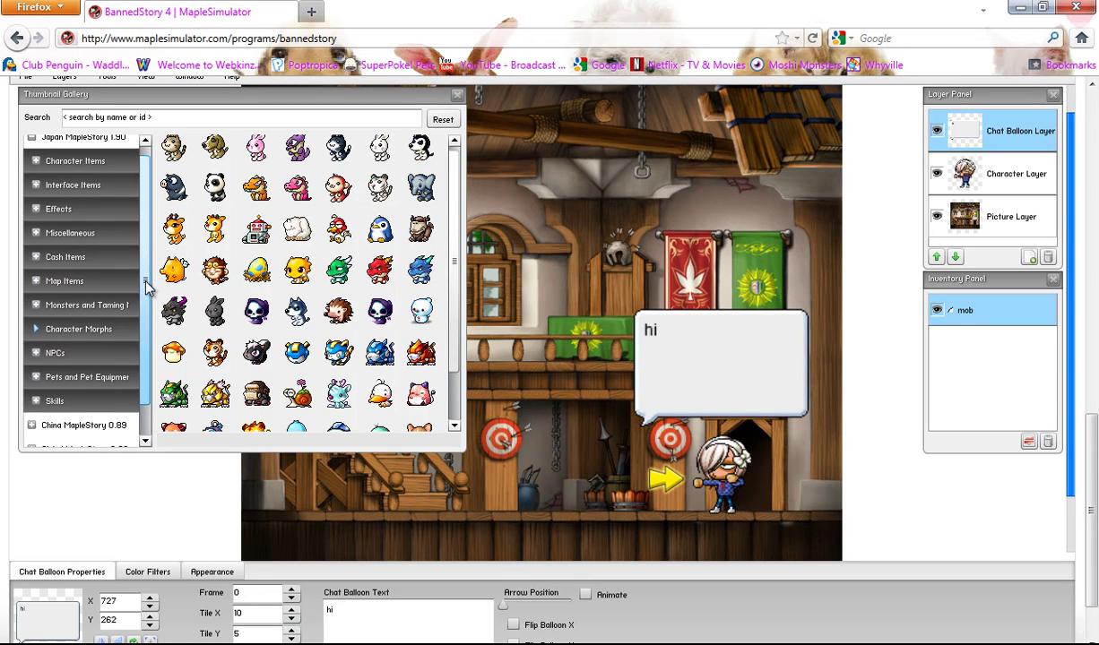
scroll(149, 270, up, 1)
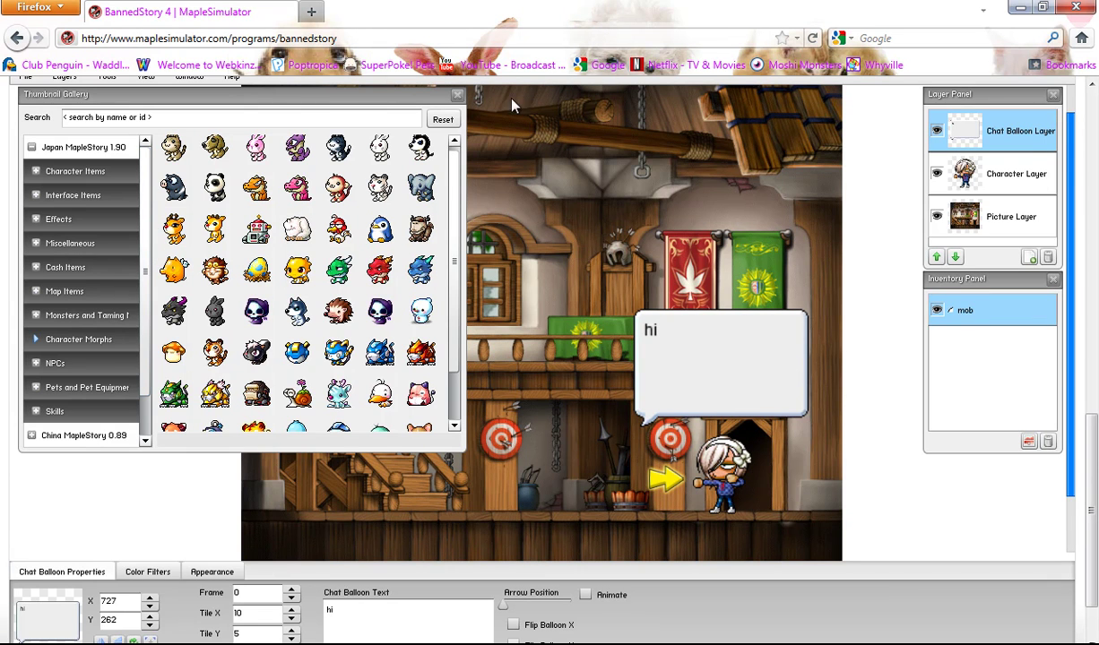
Drag the 'hi' balloon about 50 px right to X 779, Y 265, then deselect it.
drag(686, 343, 731, 345)
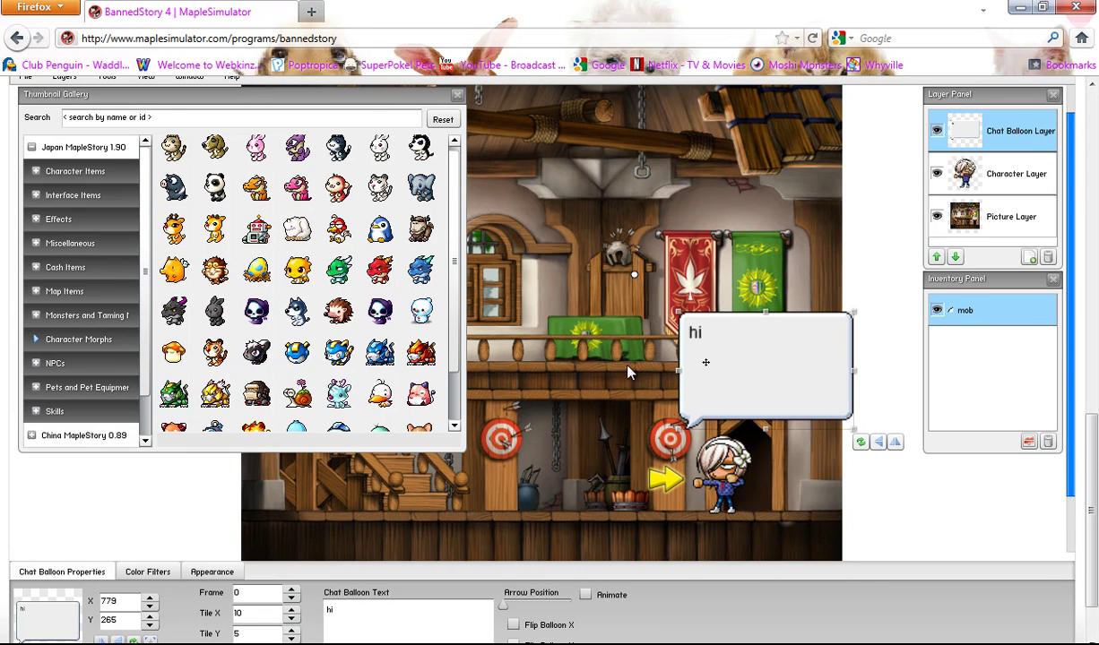
click(486, 582)
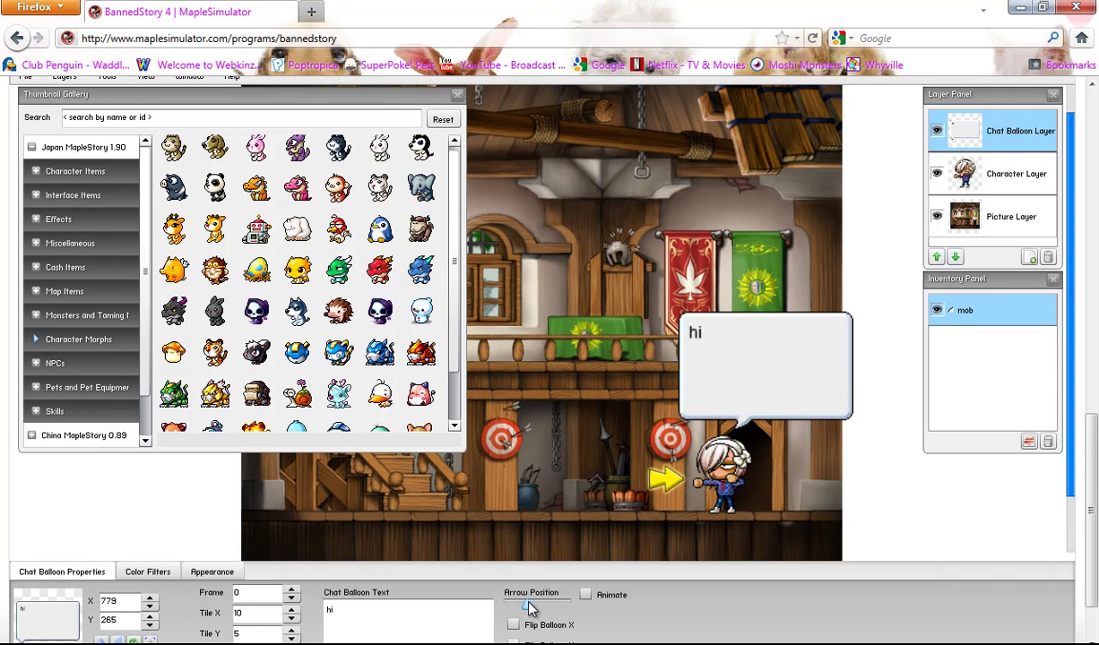